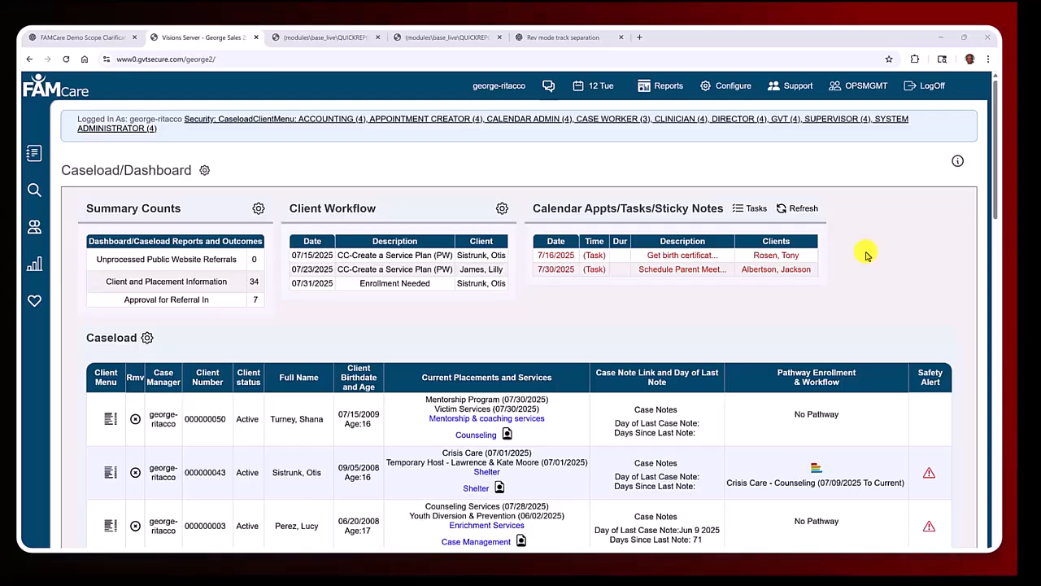
Open the Pathway Form Wizard from the pathway maintenance settings and enlarge its window.
left_click(720, 87)
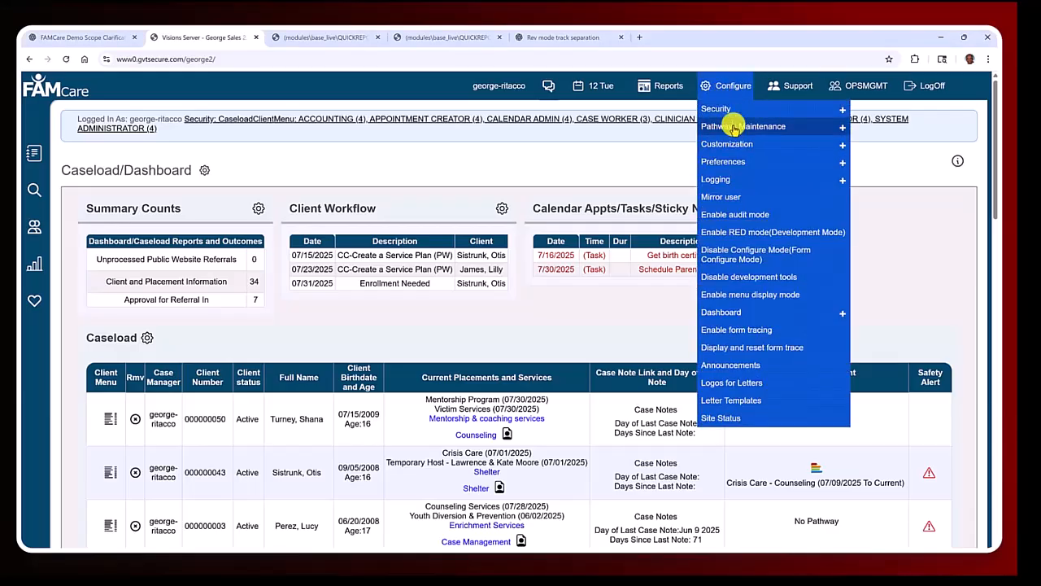
left_click(735, 127)
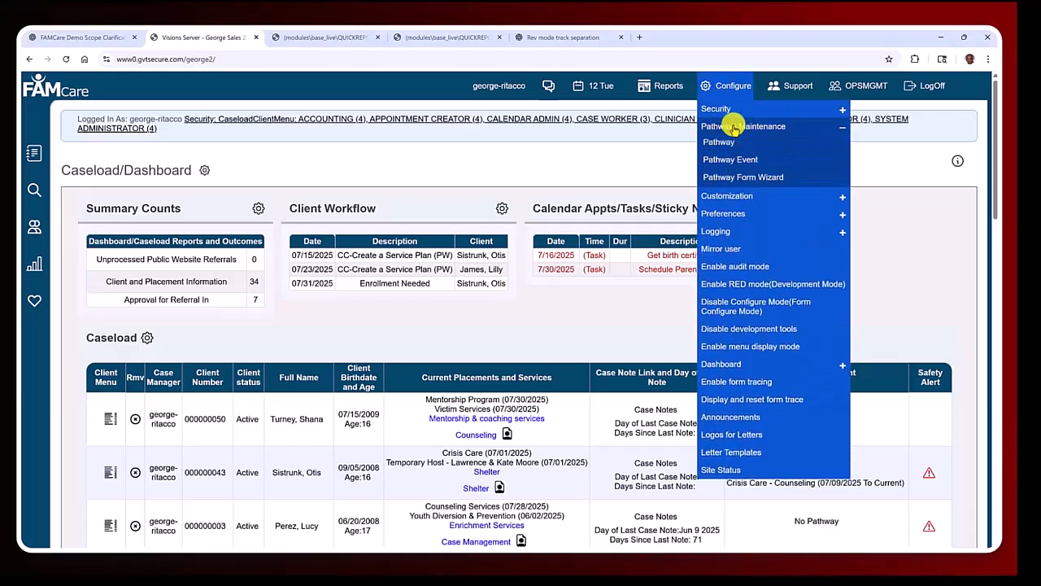
left_click(732, 170)
left_click(196, 35)
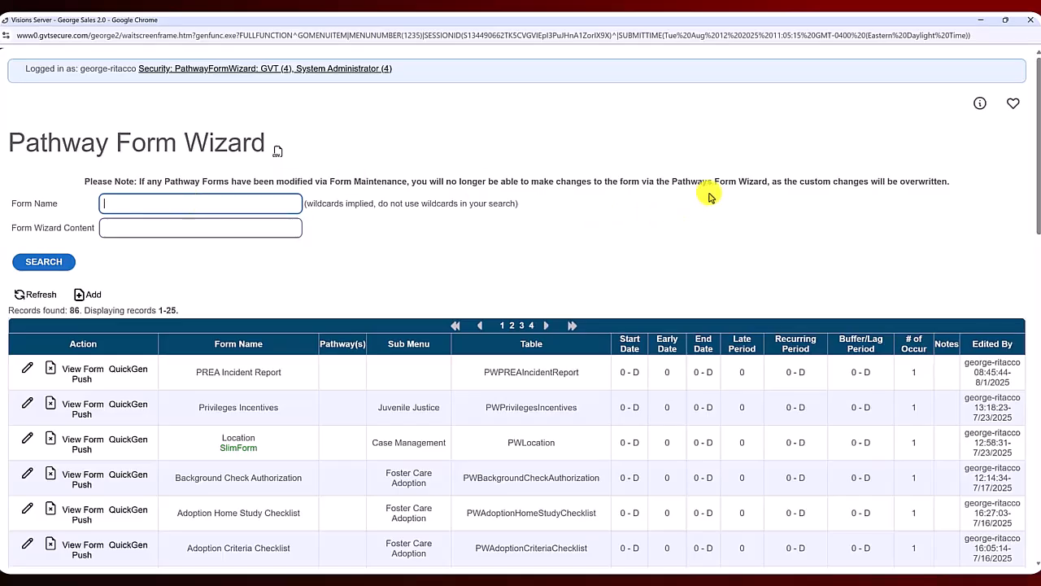
Search the pathway forms for "referral" and examine the settings of the Referral In form.
type("referral")
left_click(45, 262)
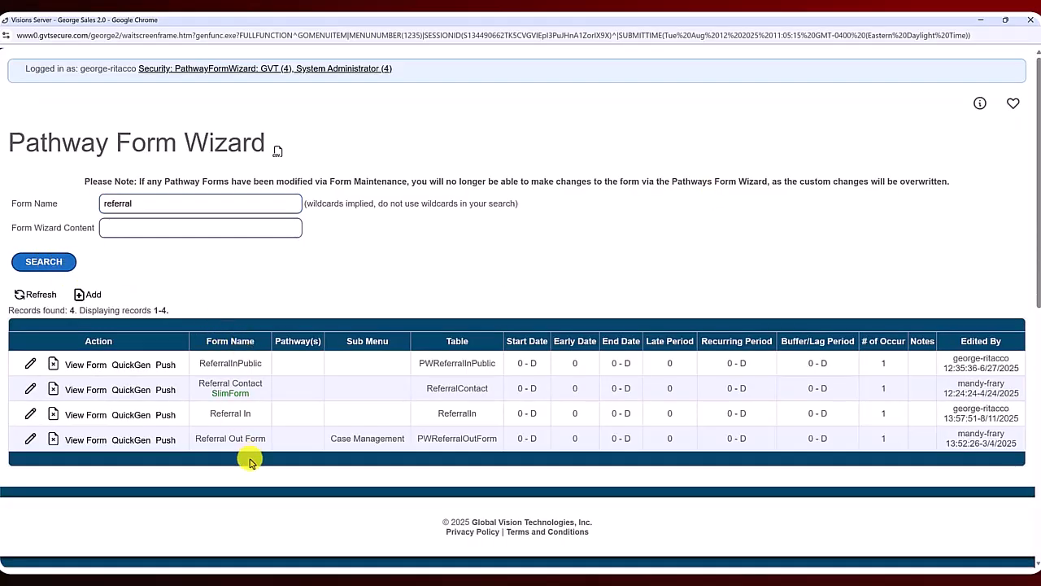
left_click(29, 422)
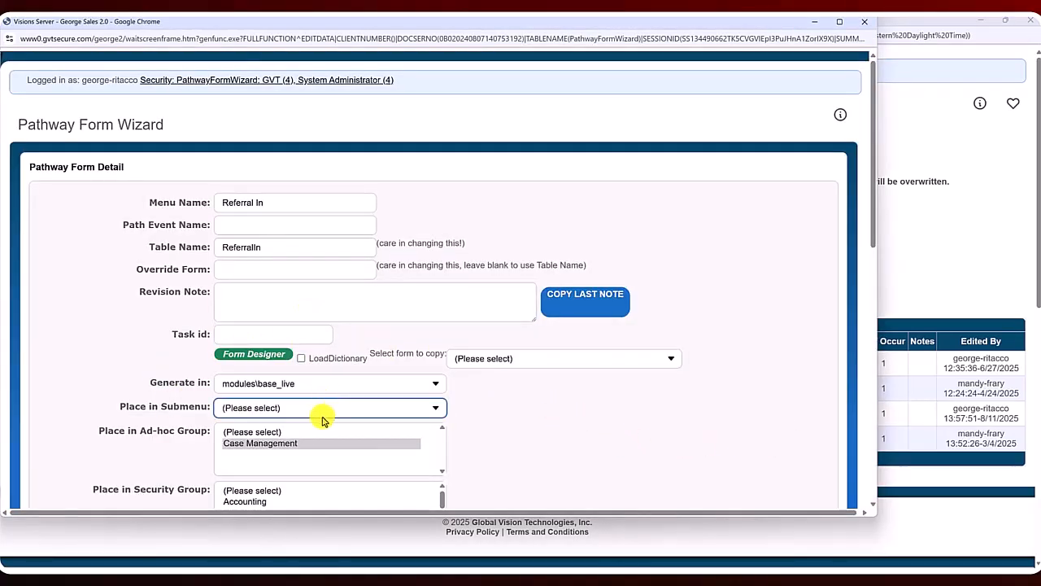
scroll(323, 414, "down", 3)
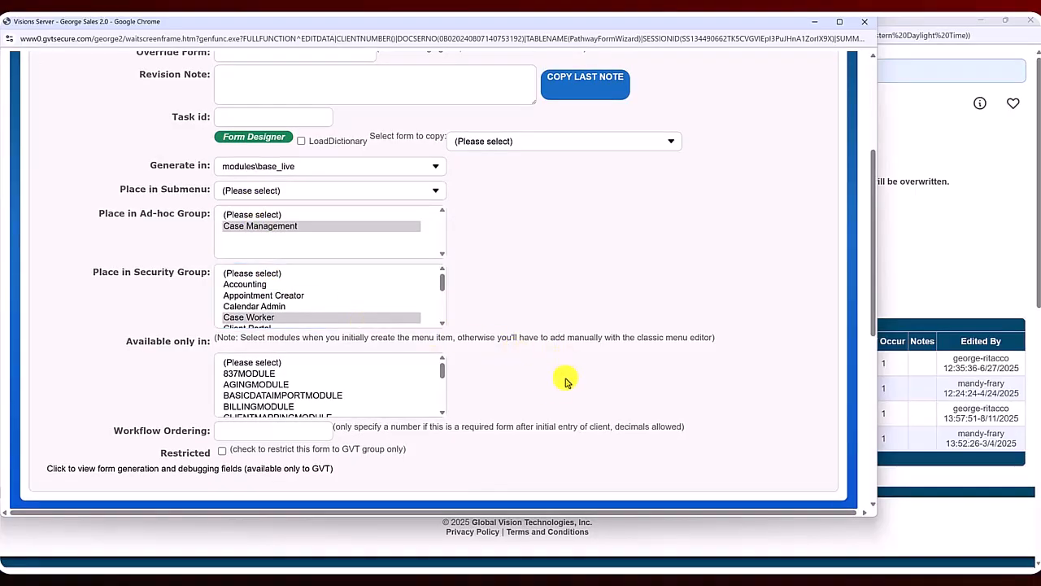
scroll(602, 431, "up", 3)
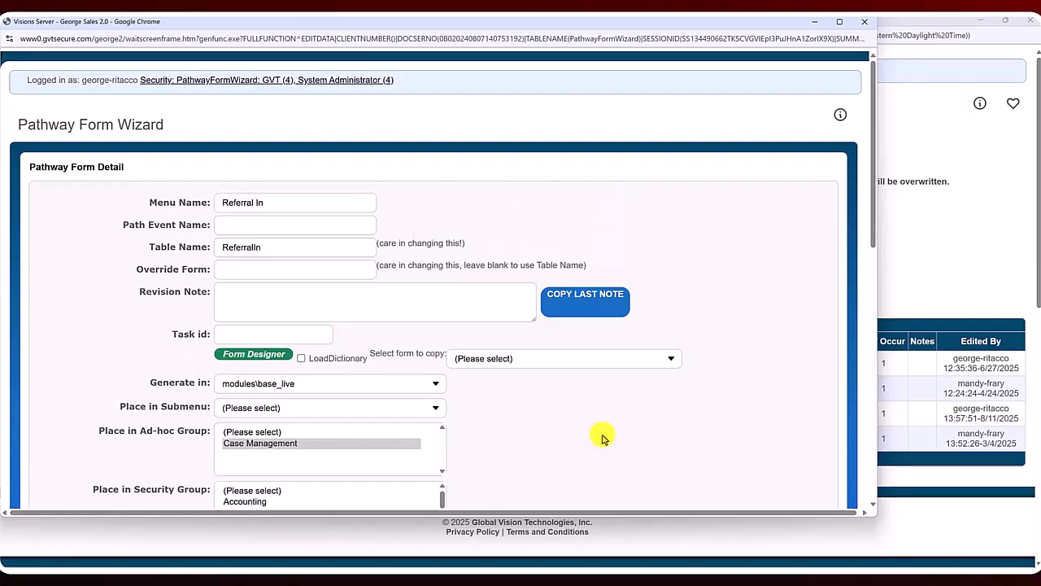
left_click(257, 363)
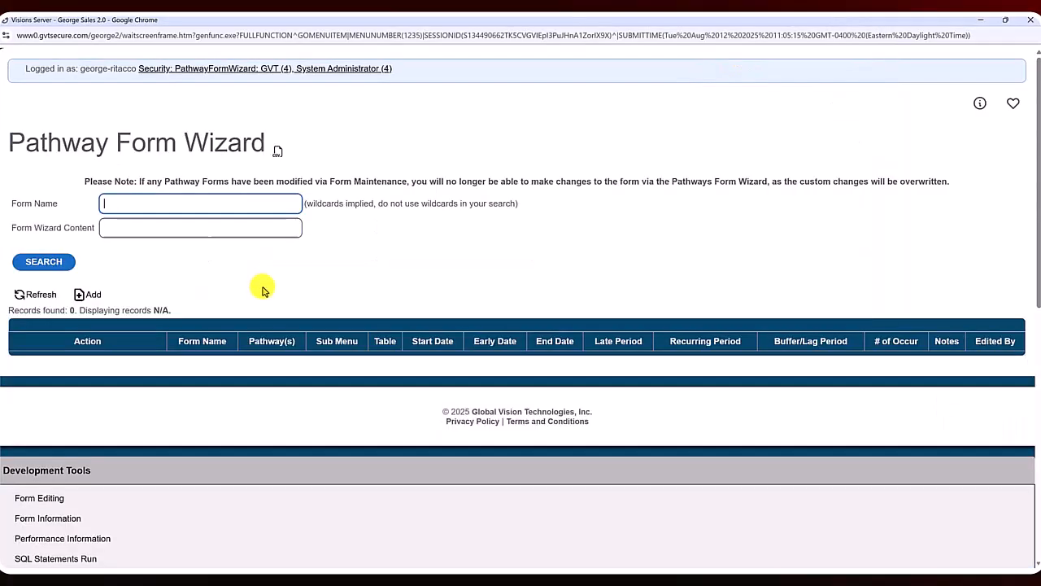
List all pathway forms without a name filter and look through their names, submenus and tables.
left_click(60, 267)
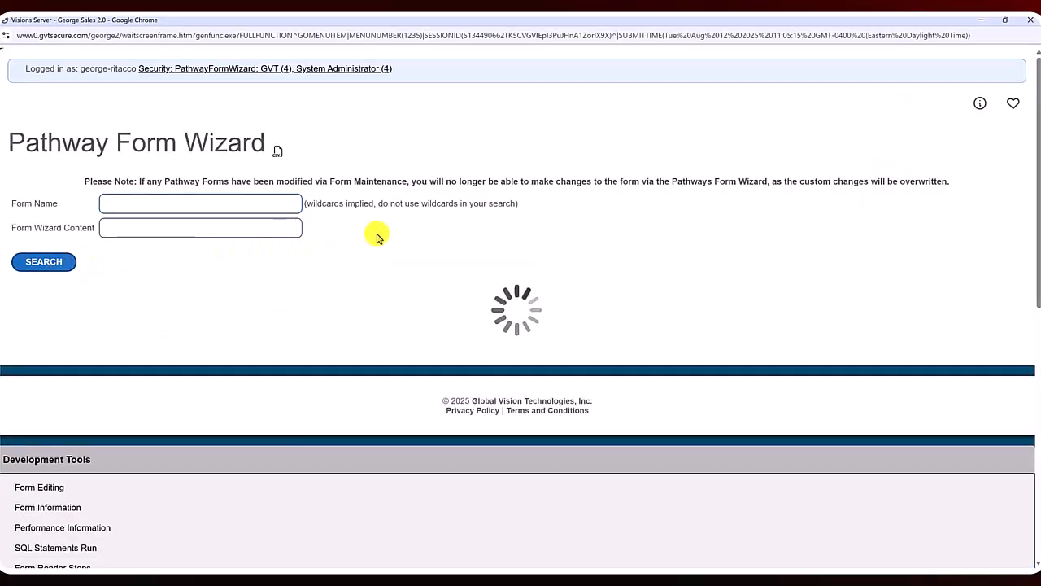
scroll(325, 384, "down", 7)
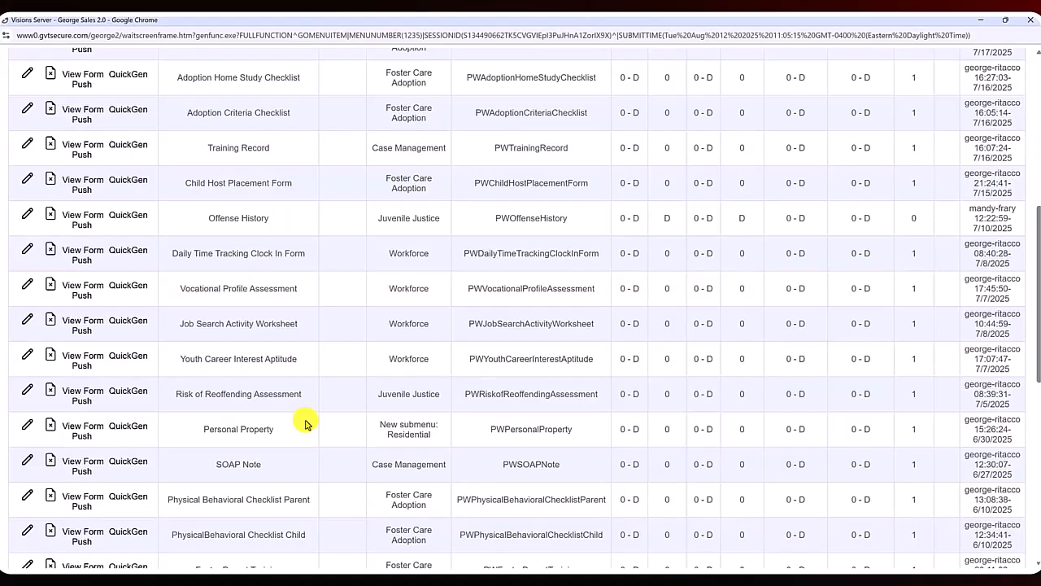
scroll(303, 426, "up", 8)
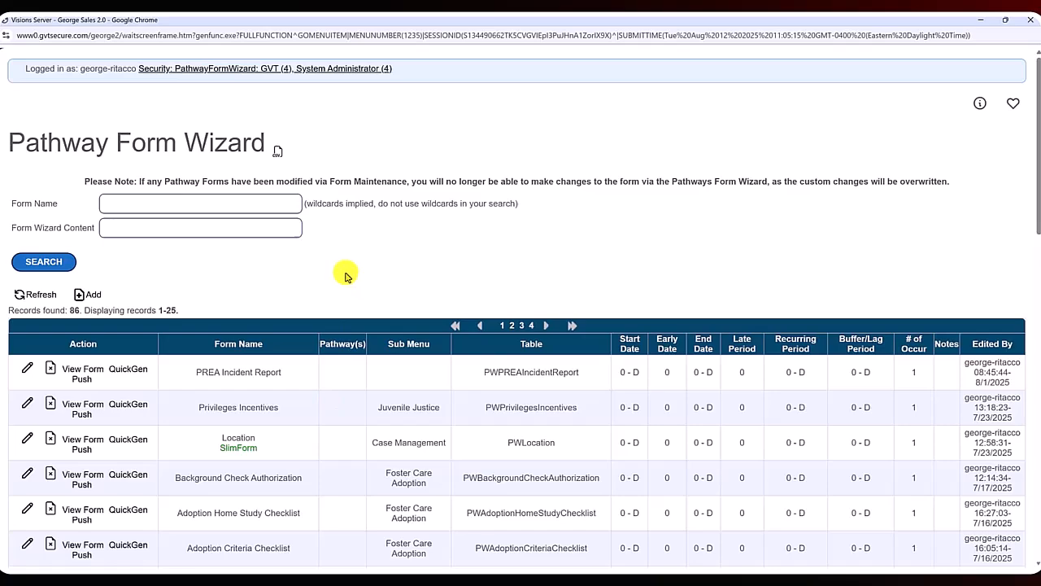
Add a new pathway form with the menu name TestGRForm and the revision note "new form update".
left_click(97, 298)
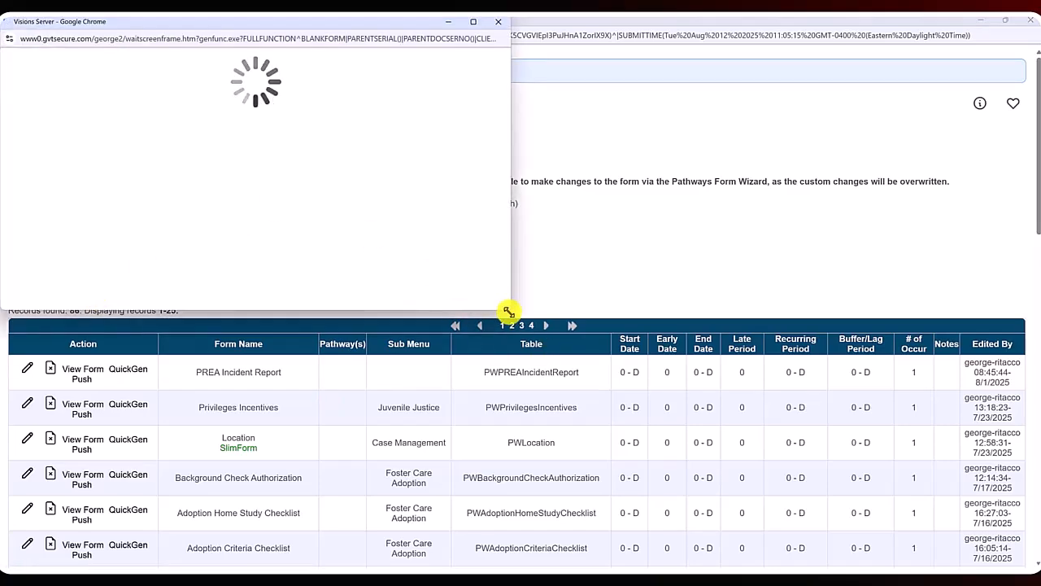
left_click_drag(509, 312, 921, 553)
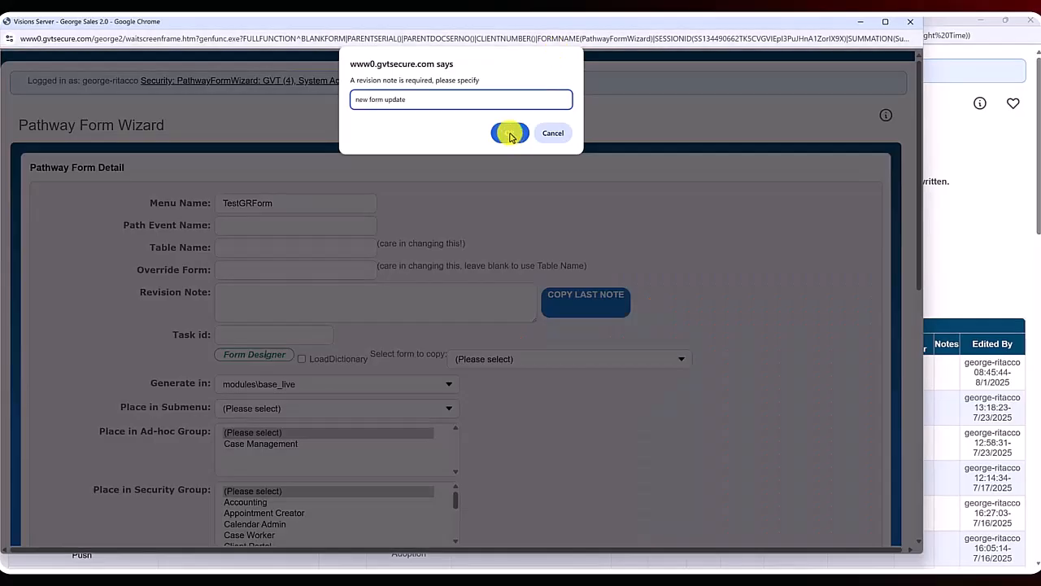
left_click(510, 133)
left_click(548, 104)
left_click(265, 293)
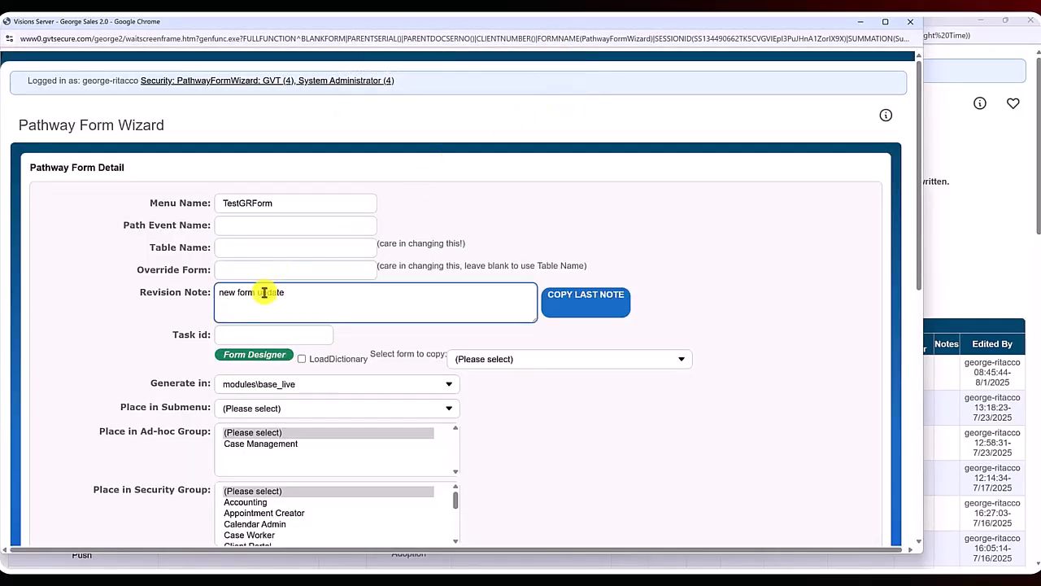
Copy the revision note text "new form update" into the new form's task id.
triple_click(264, 293)
key("ctrl+c")
left_click(260, 334)
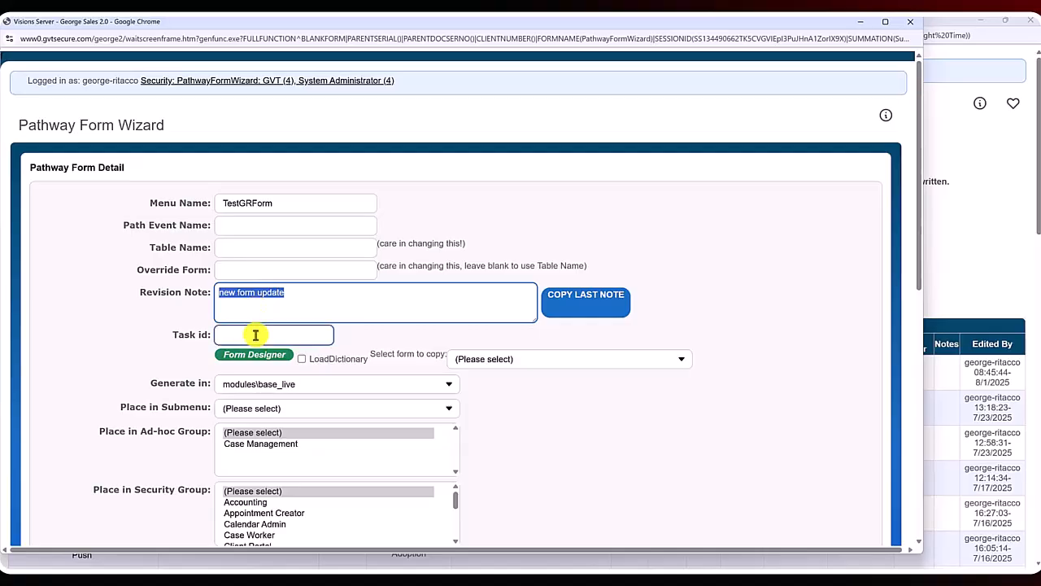
key("ctrl+v")
Open the new form in the Form Designer, enlarge the window and acknowledge the loading notices.
left_click(258, 356)
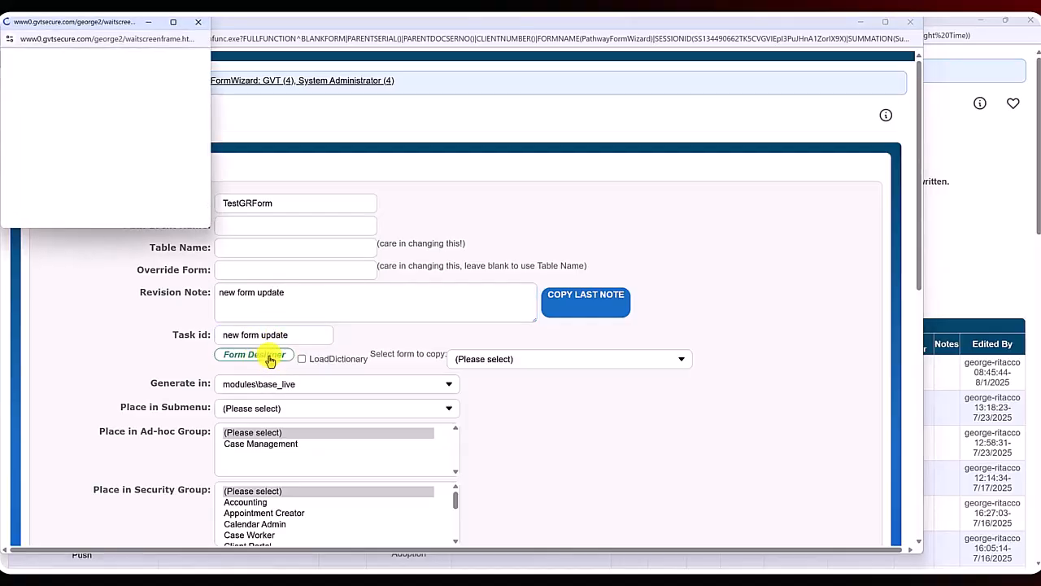
left_click(173, 21)
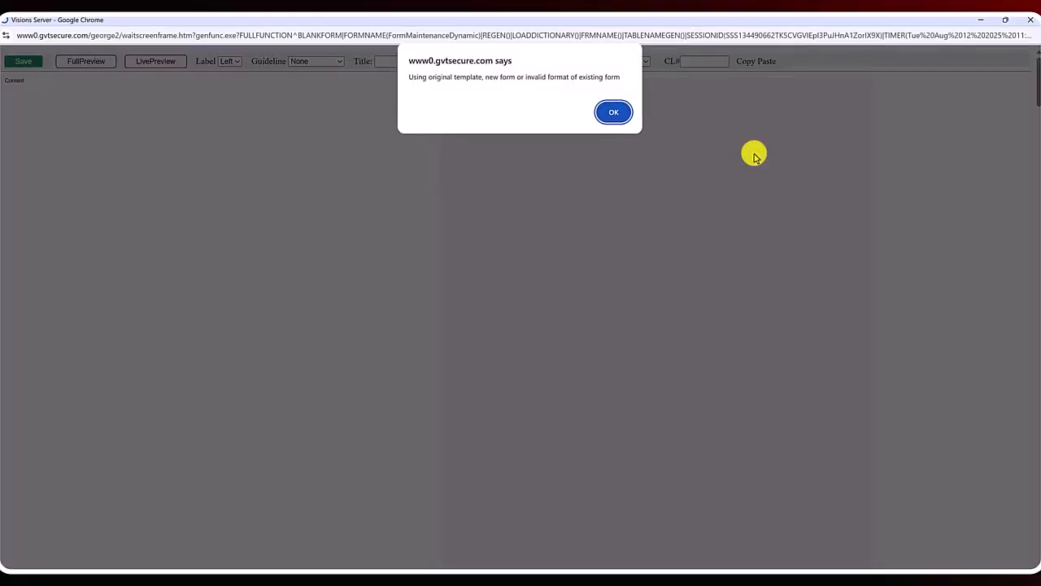
left_click(612, 112)
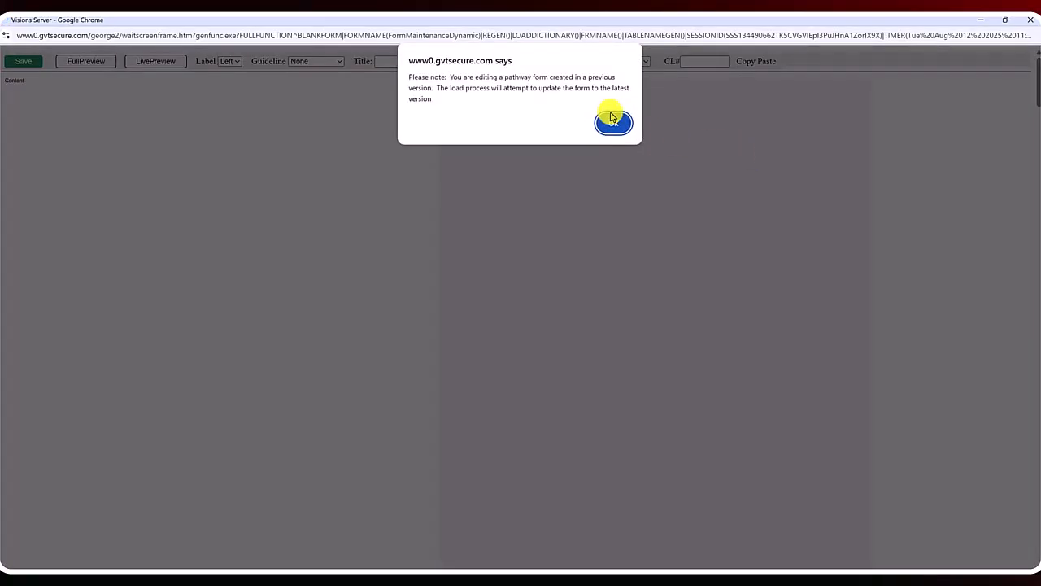
left_click(614, 122)
left_click(623, 111)
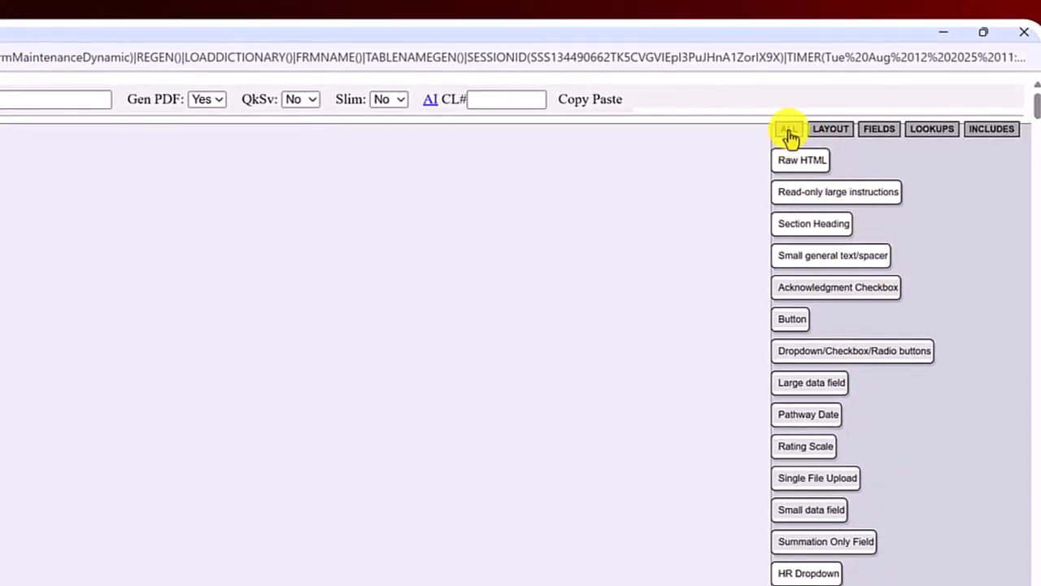
Examine the form elements available under the layout, fields, lookups and includes categories, ending with all elements listed.
left_click(831, 132)
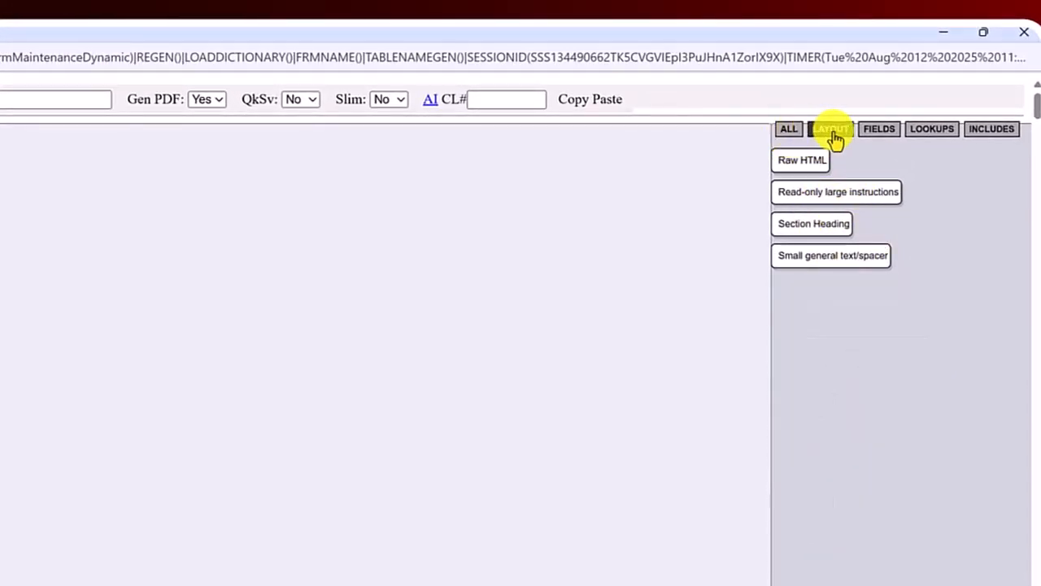
left_click(882, 135)
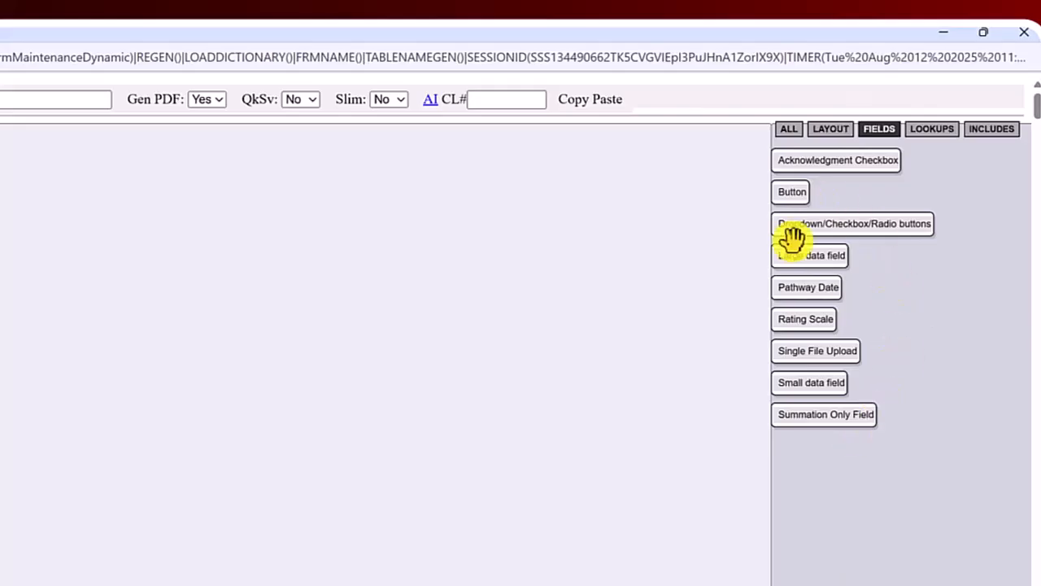
left_click(928, 130)
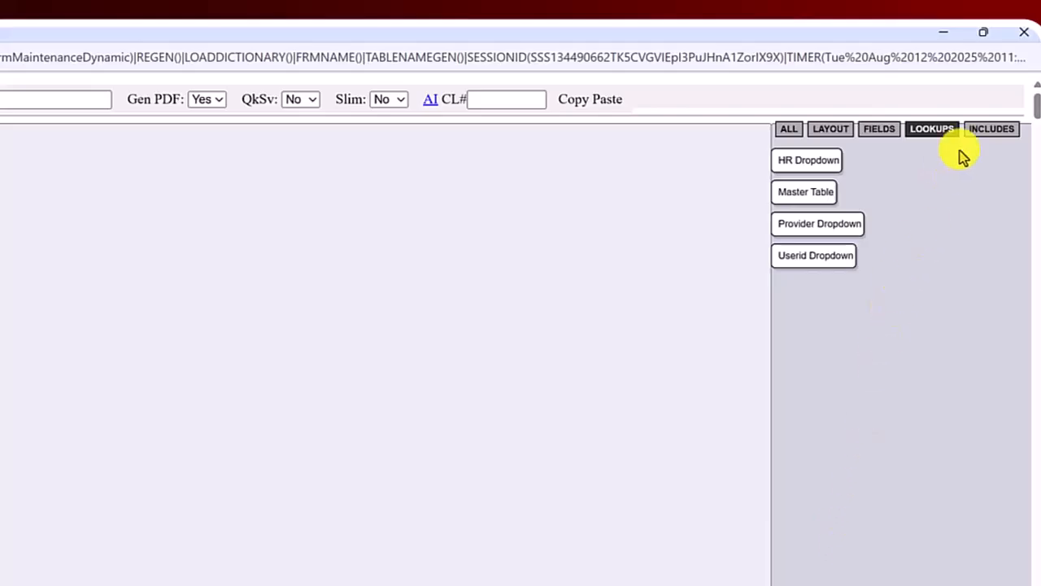
left_click(985, 133)
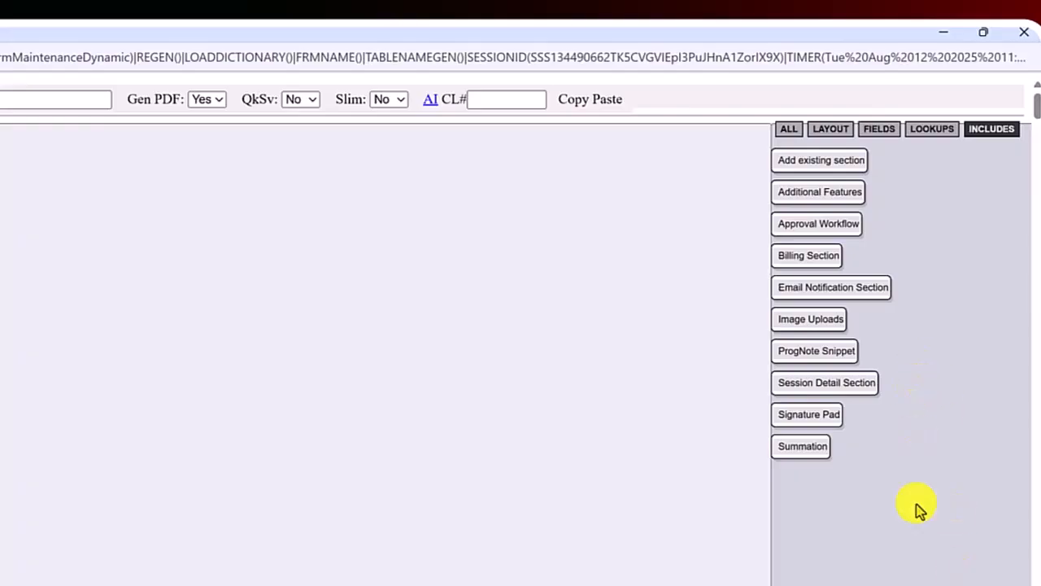
left_click(793, 132)
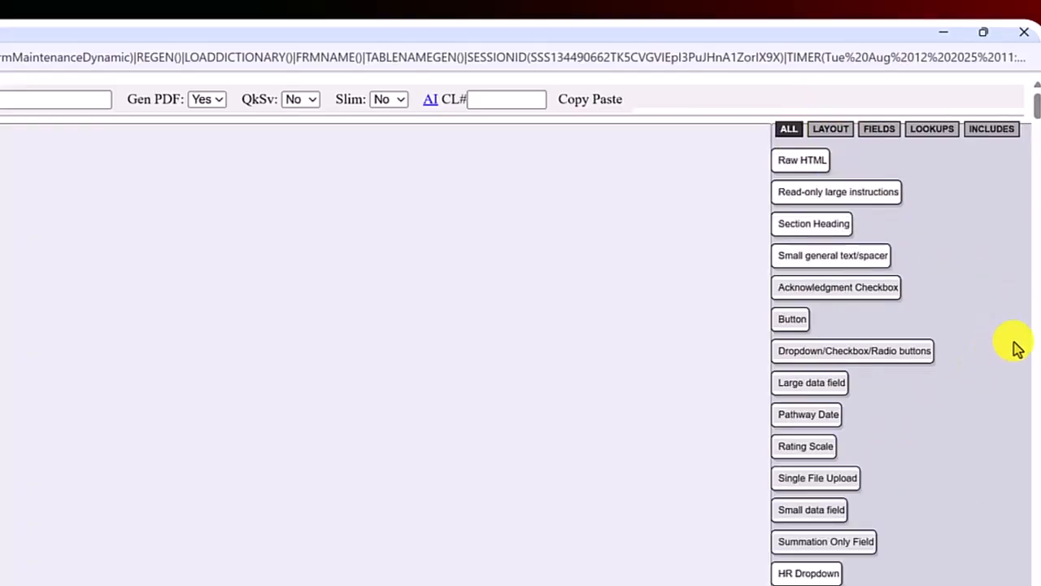
Add a section heading at the start of the form and name it "General Information".
left_click_drag(807, 229, 2, 285)
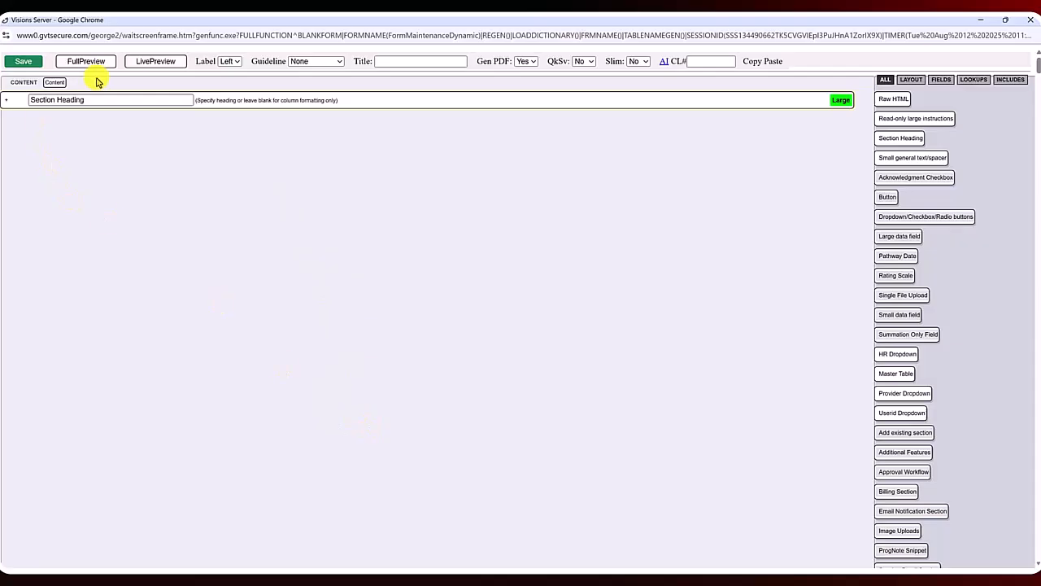
left_click(77, 100)
triple_click(77, 100)
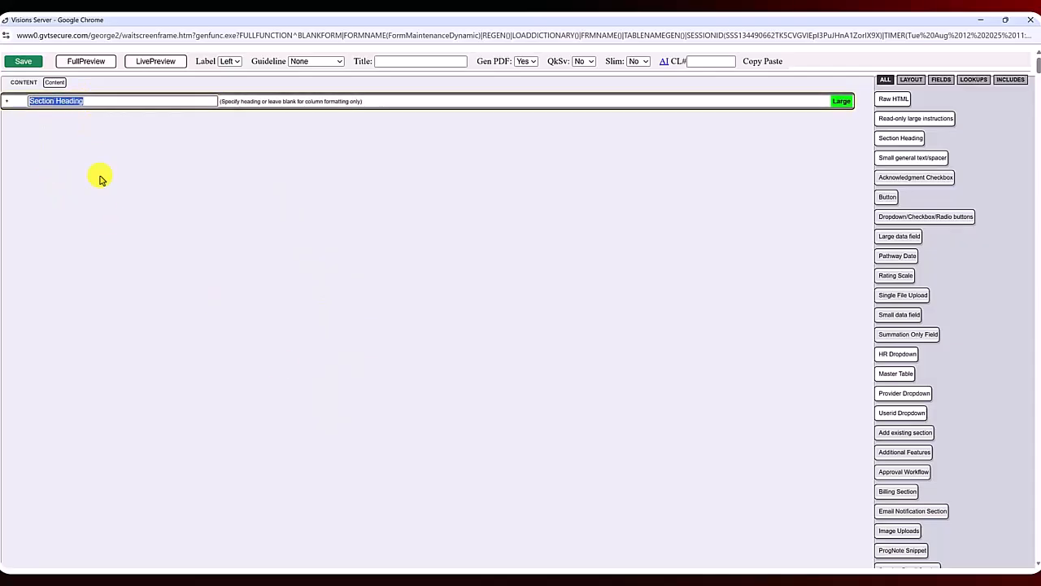
type("General I")
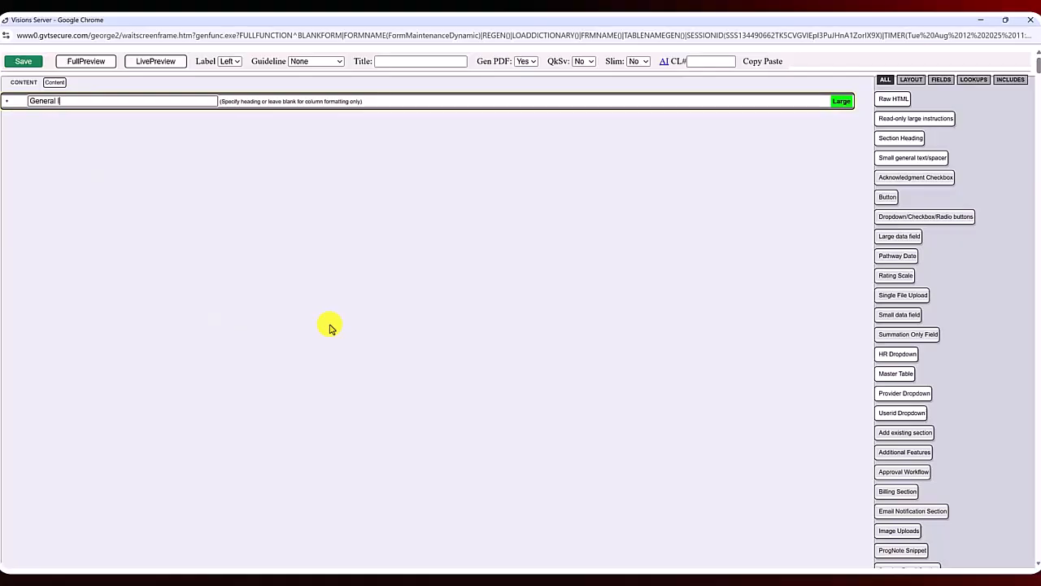
type("nformation")
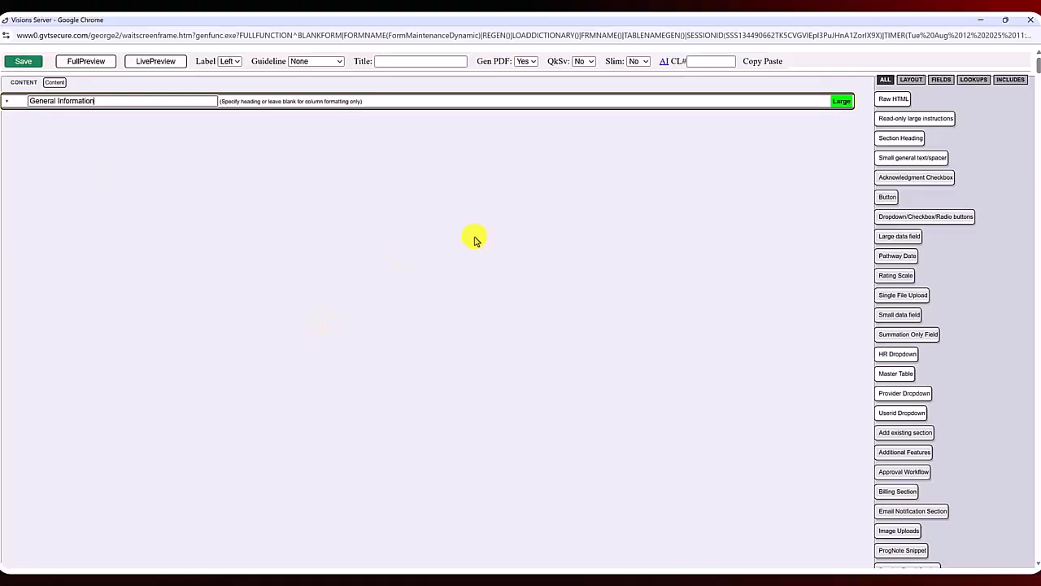
left_click(446, 134)
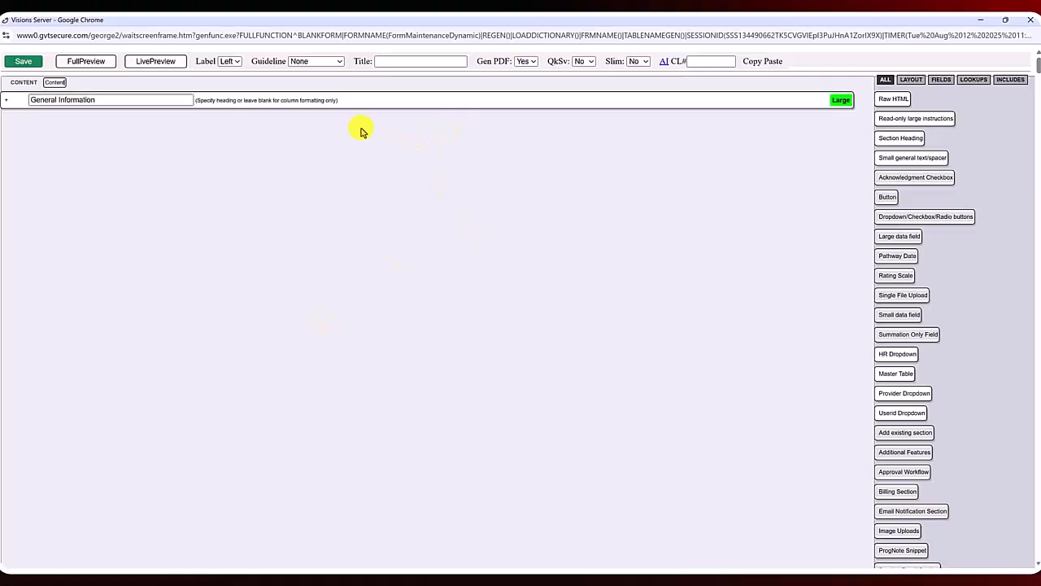
Examine the properties of the General Information heading, including its security options for groups and providers.
left_click(279, 101)
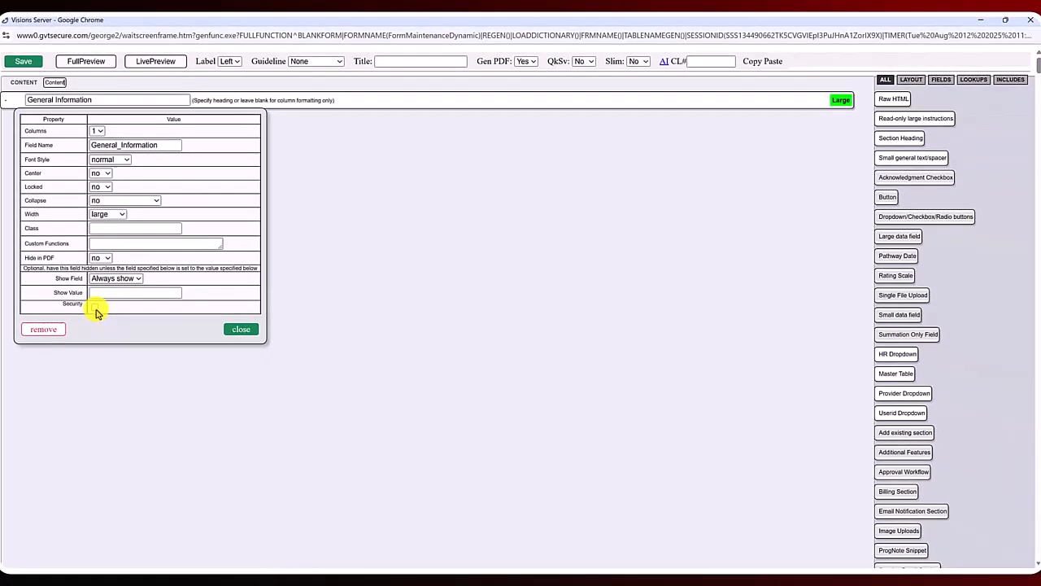
left_click(96, 309)
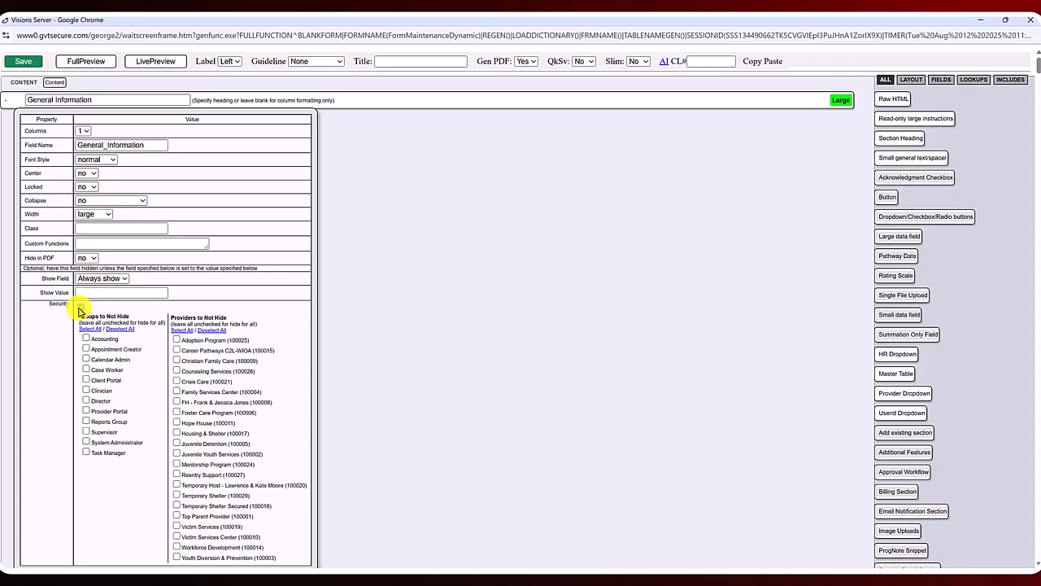
left_click(79, 308)
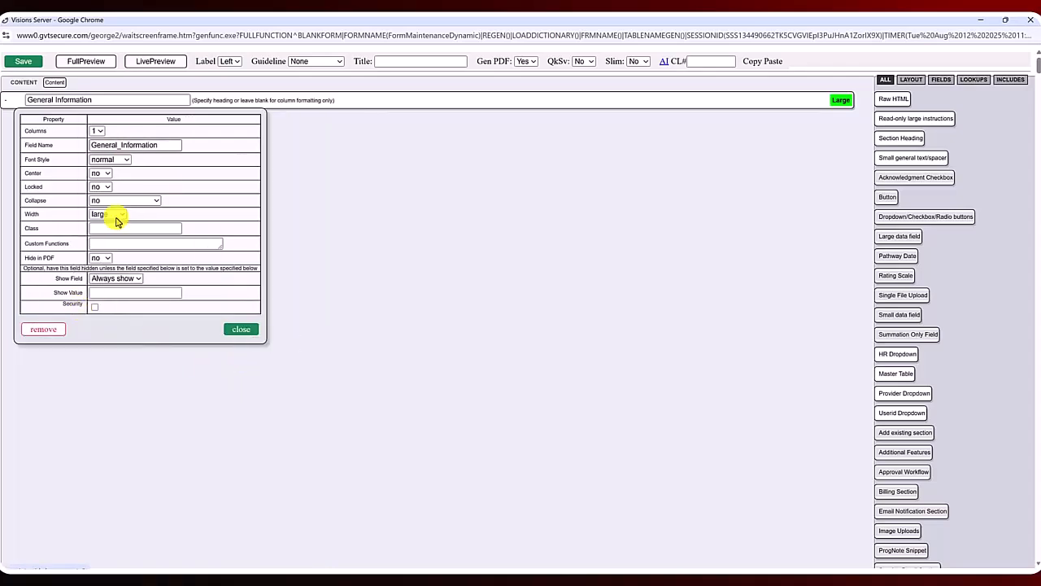
left_click(236, 331)
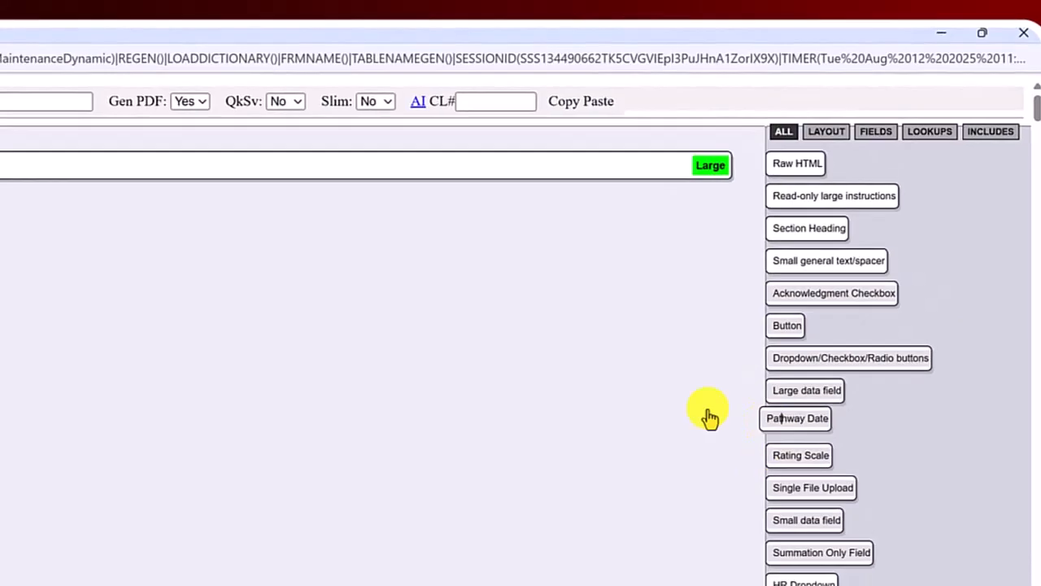
Add a Pathway Date field below the General Information heading and label it "Date of Review:".
left_click_drag(710, 418, 63, 153)
triple_click(50, 124)
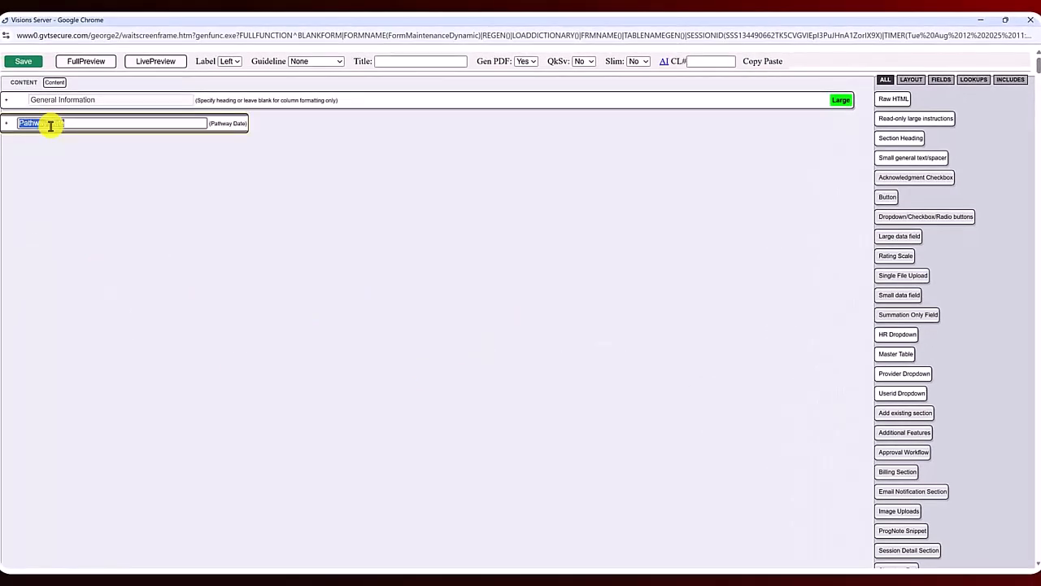
type("Date of Review:")
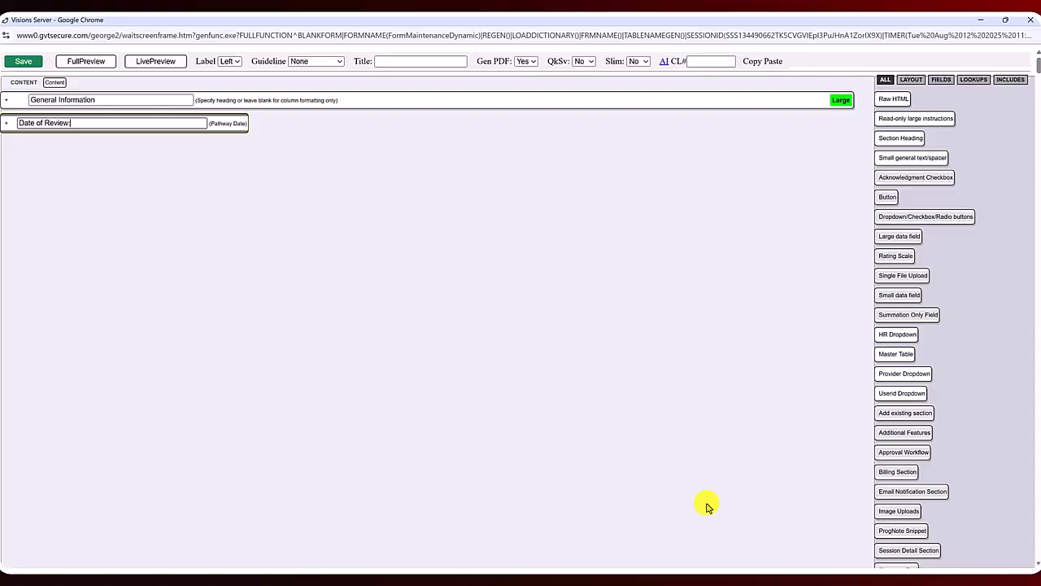
Add a Dropdown/Checkbox/Radio buttons field below Date of Review and label it "What color is the sky".
left_click(220, 126)
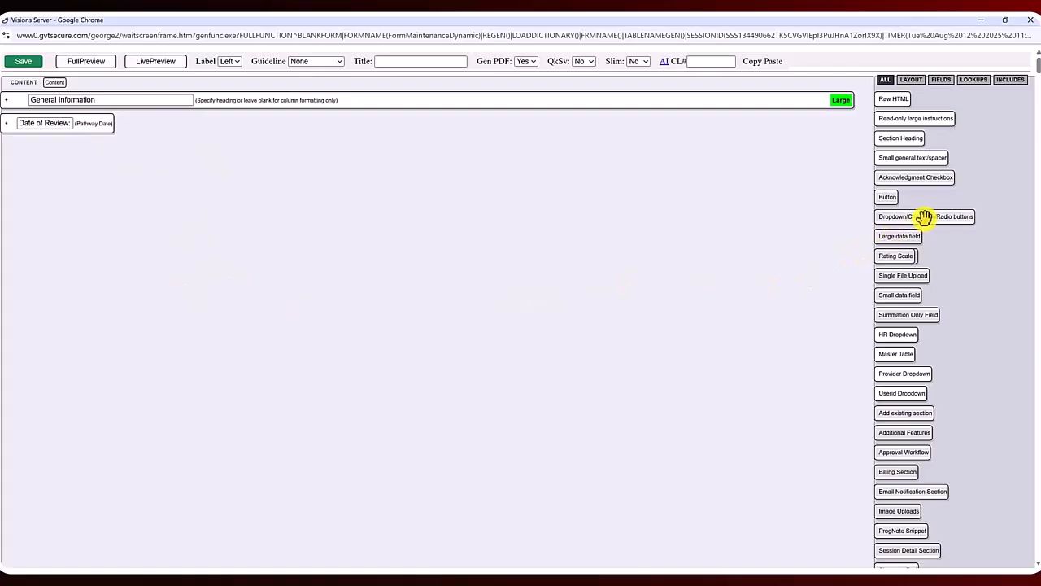
left_click_drag(922, 217, 56, 154)
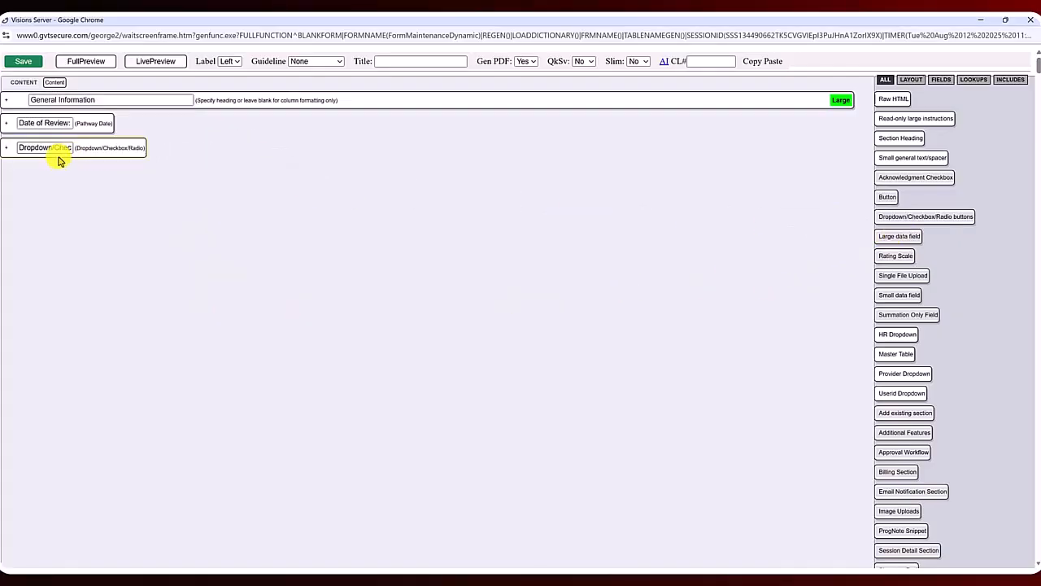
left_click(52, 150)
triple_click(52, 150)
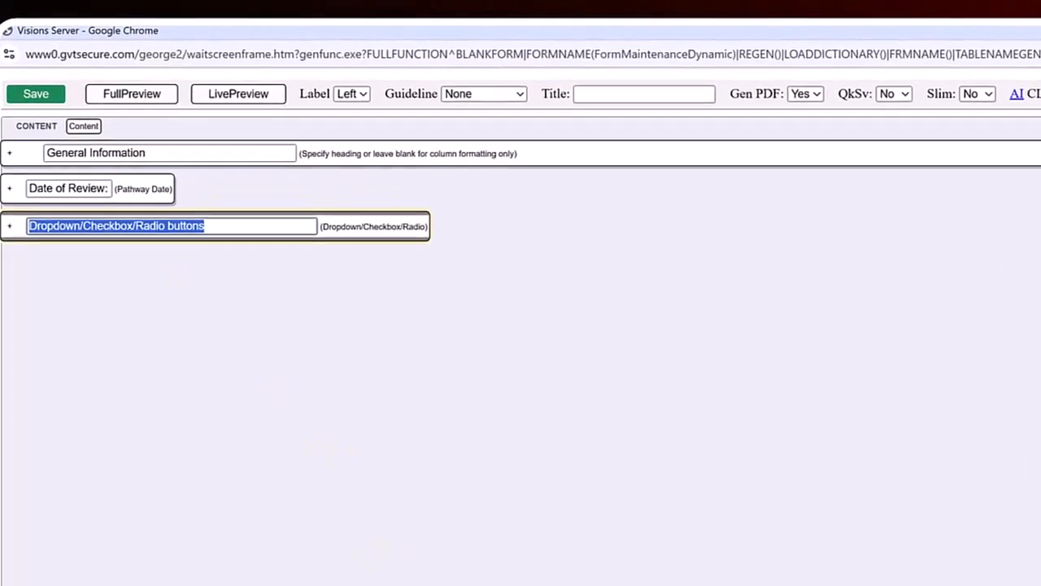
type("What co")
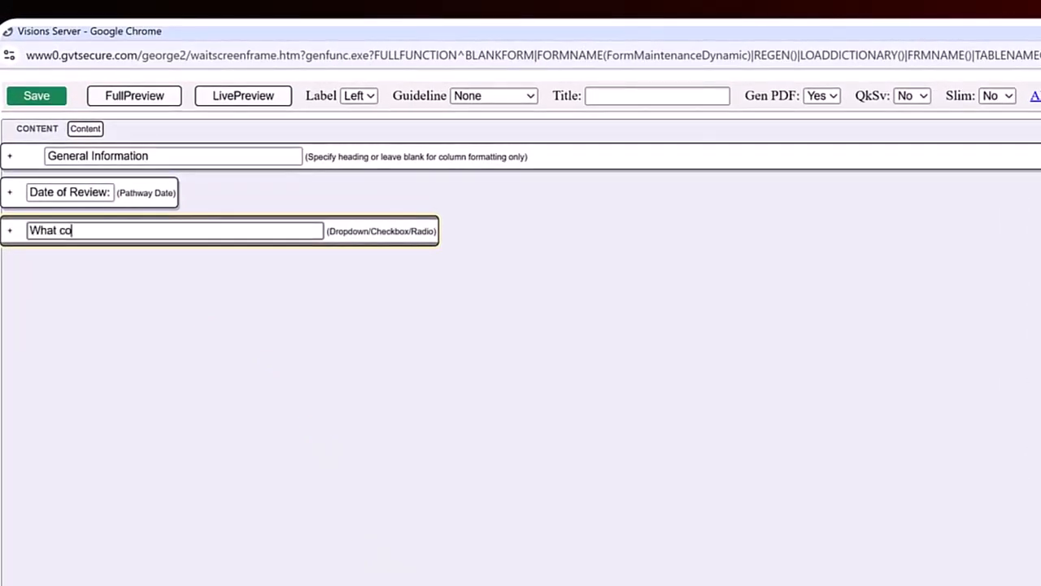
type("lor is the sky")
Enter Red, White and Blue as separate lines in the sky color field's value list.
left_click(341, 236)
left_click(188, 233)
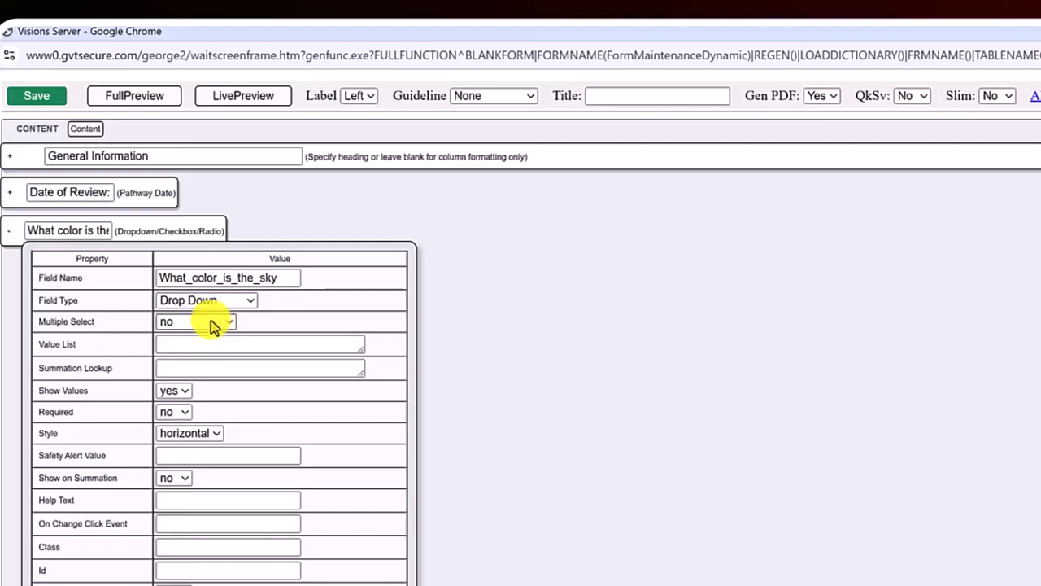
left_click(216, 344)
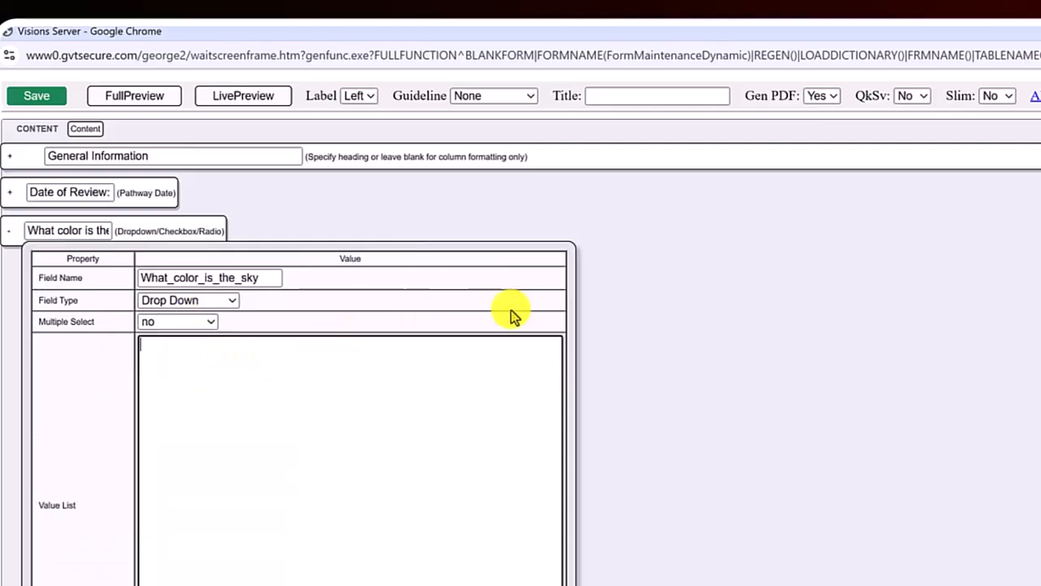
type("Red")
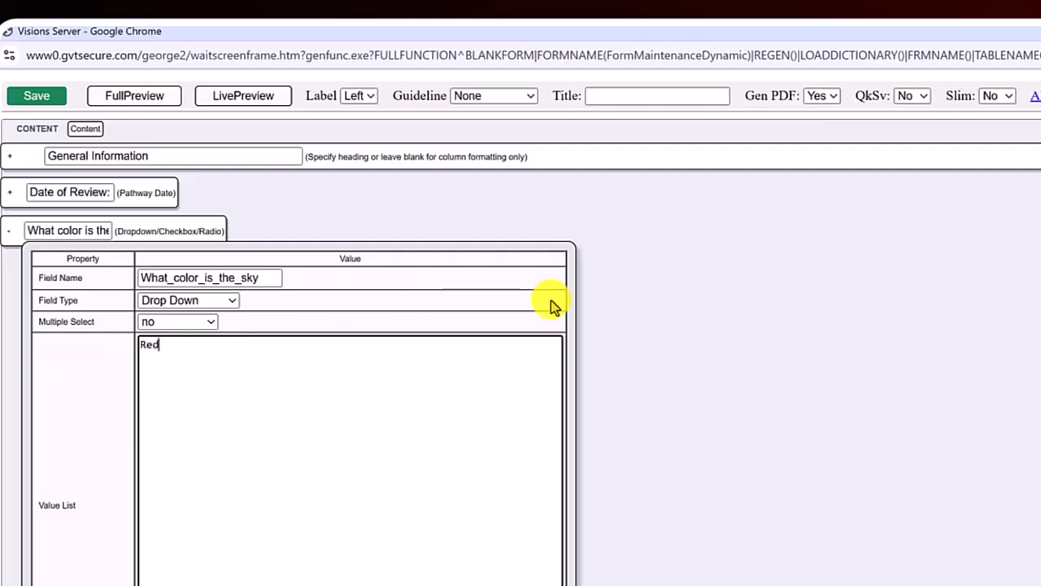
key("Return")
type("White ")
type("Blue")
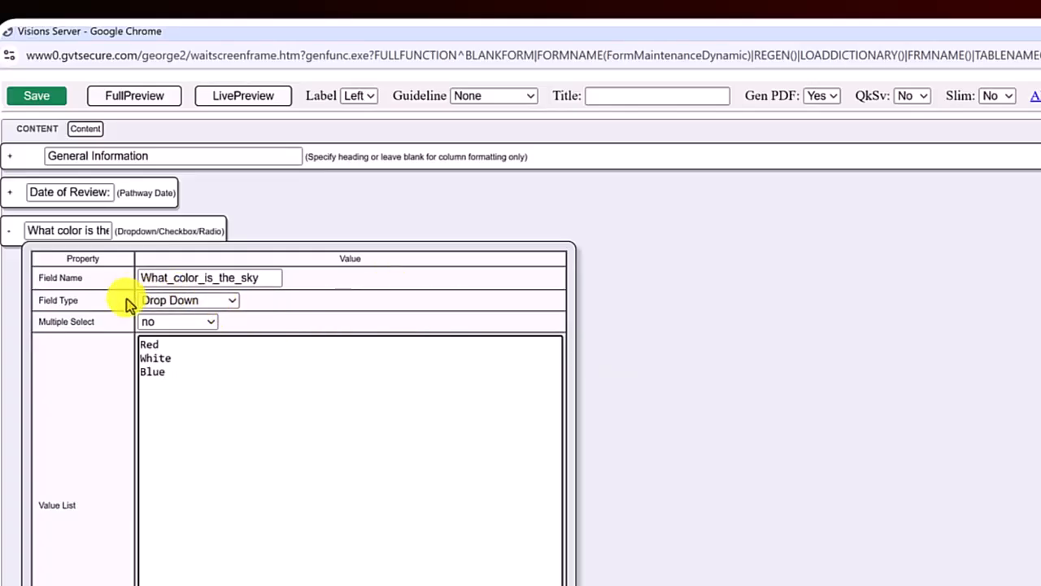
Try the Radio/Checkbox field type with Multiple Select set to yes for the sky color field.
left_click(209, 300)
left_click(210, 340)
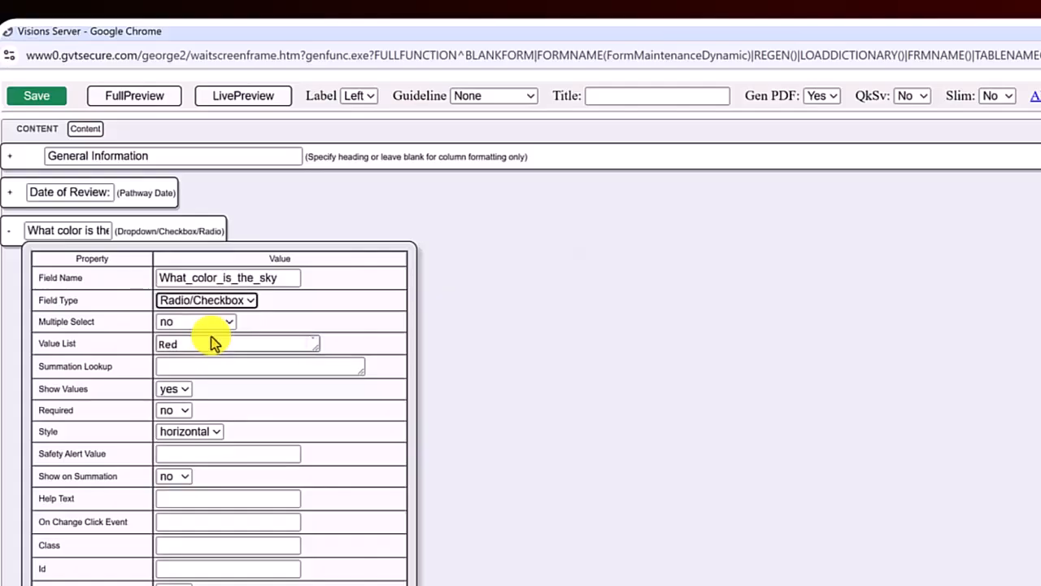
left_click(203, 324)
left_click(208, 360)
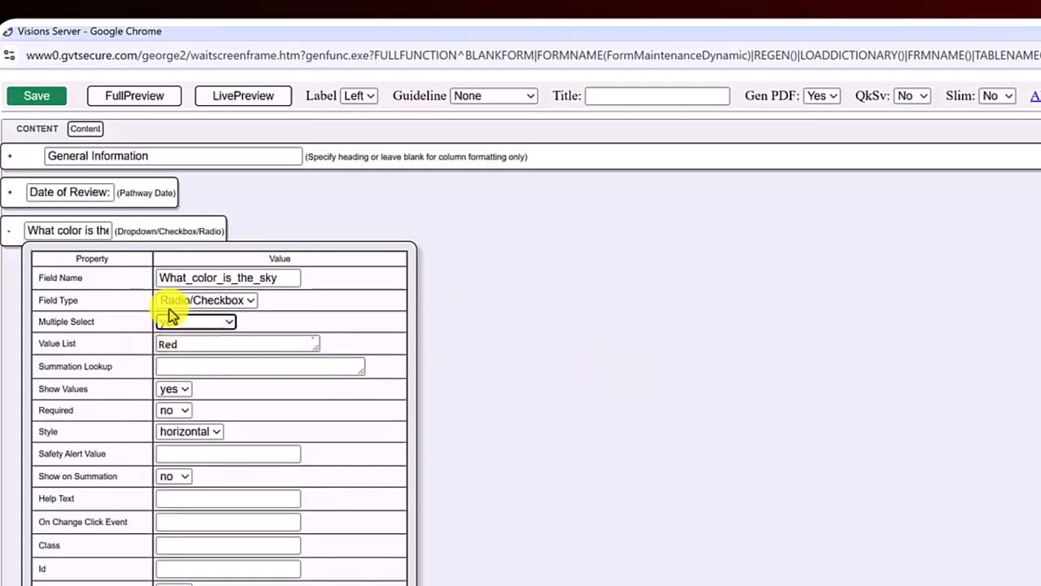
Return the sky color field to the Drop Down type with Multiple Select set to no.
left_click(246, 301)
left_click(228, 322)
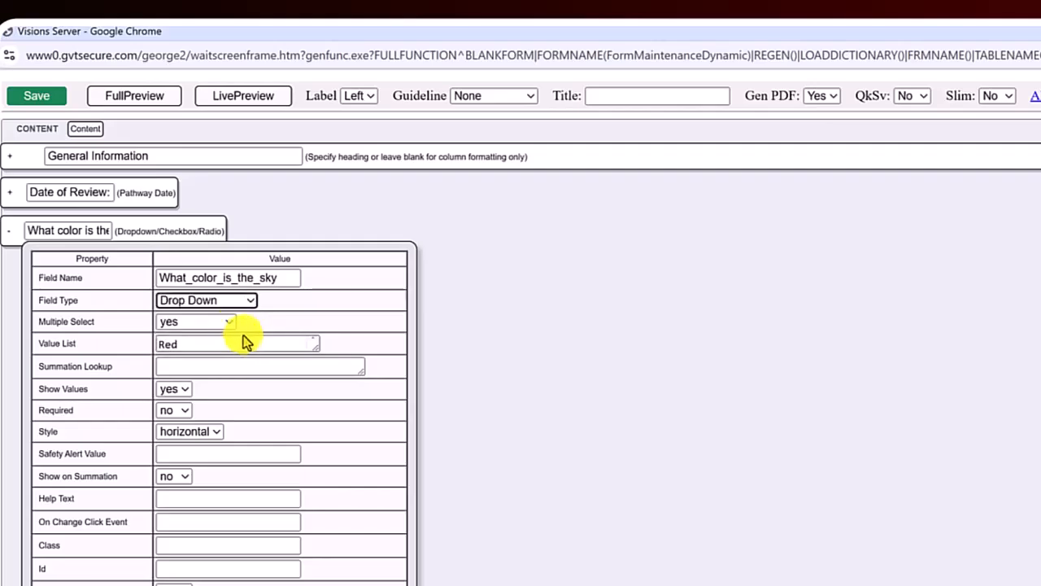
left_click(221, 324)
left_click(186, 342)
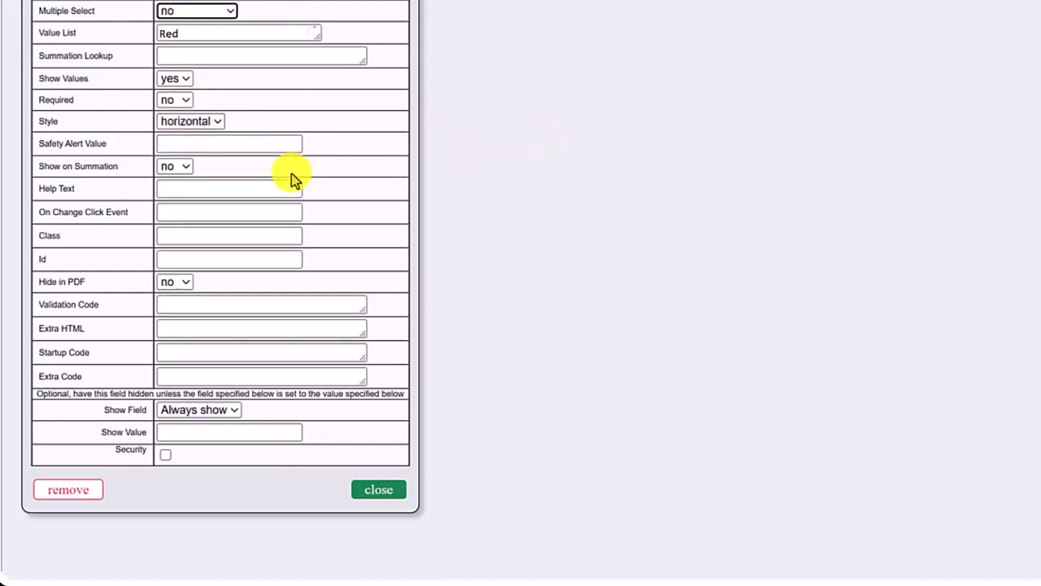
Examine the sky color field's field type choices and remaining properties, and close its properties.
left_click(235, 3)
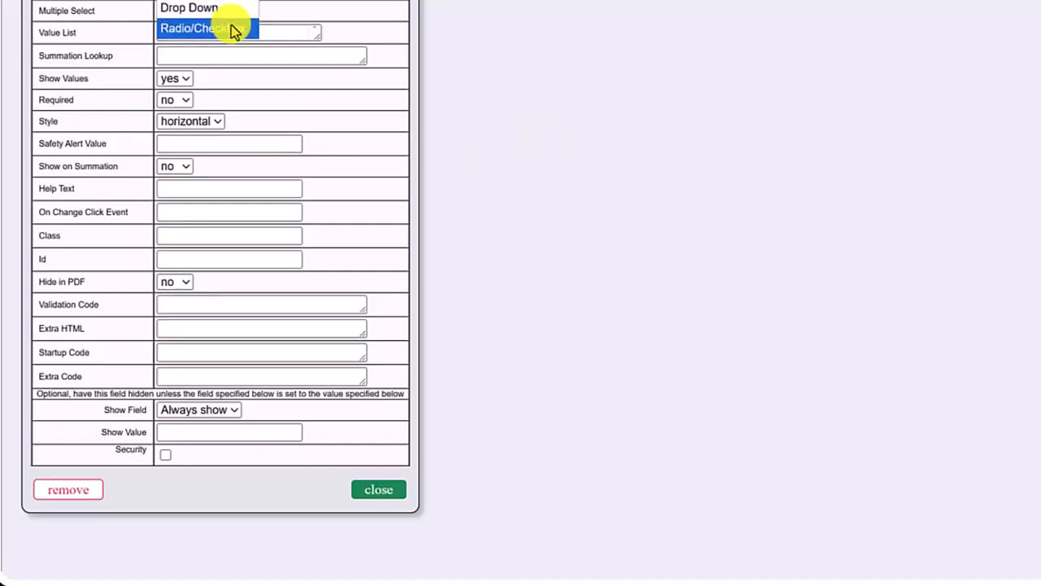
left_click(325, 2)
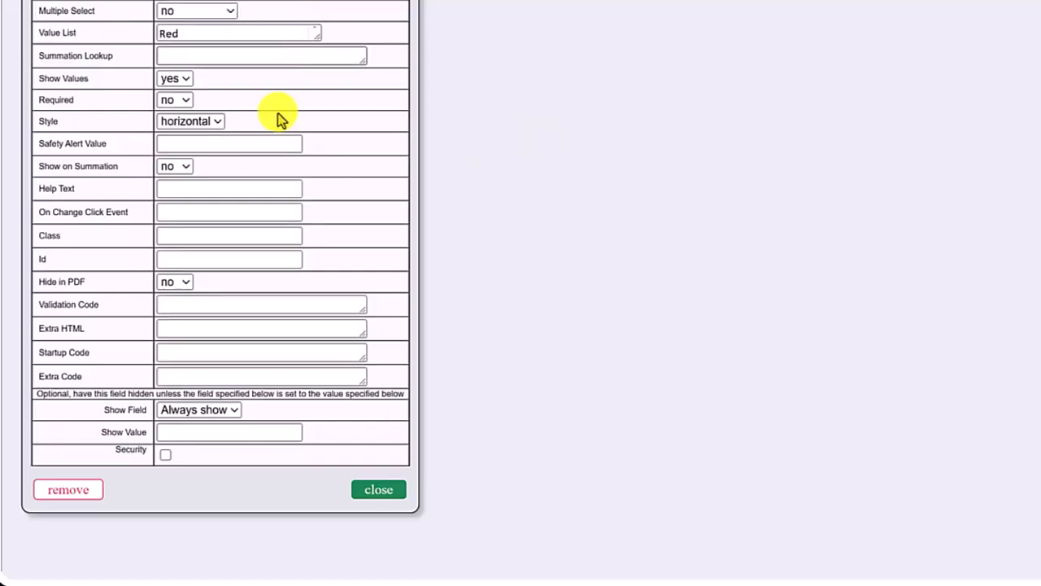
left_click(197, 188)
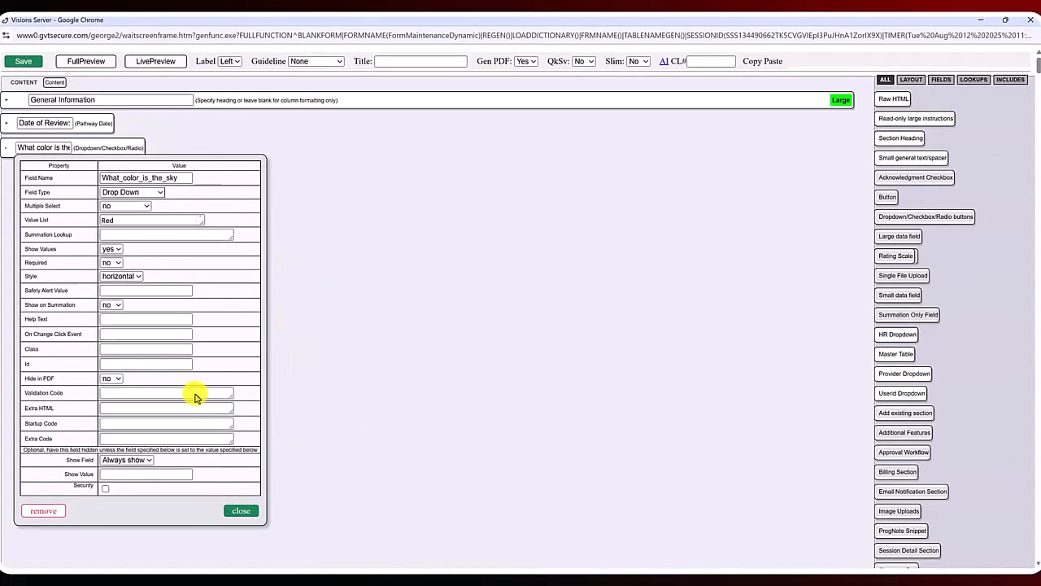
left_click(241, 511)
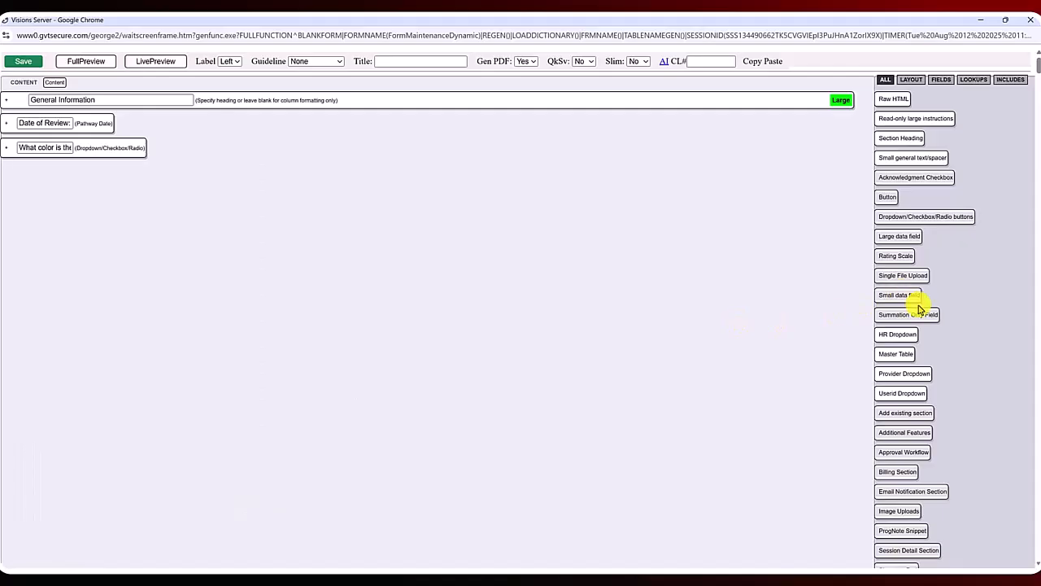
Add a small data field below the sky color question and label it "What is your sister's name?".
left_click_drag(908, 294, 51, 170)
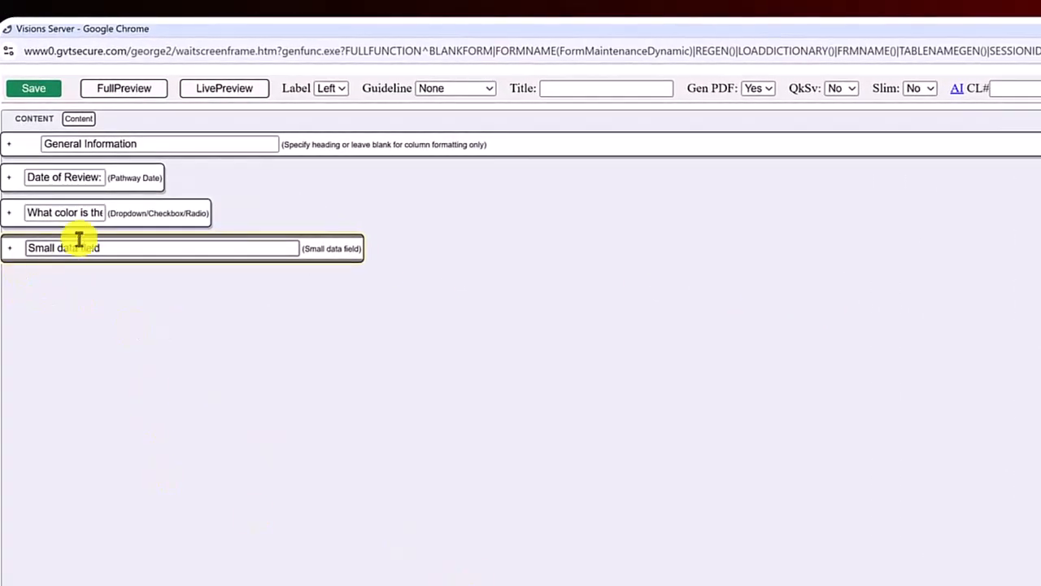
left_click_drag(70, 218, 51, 220)
key("ctrl+a")
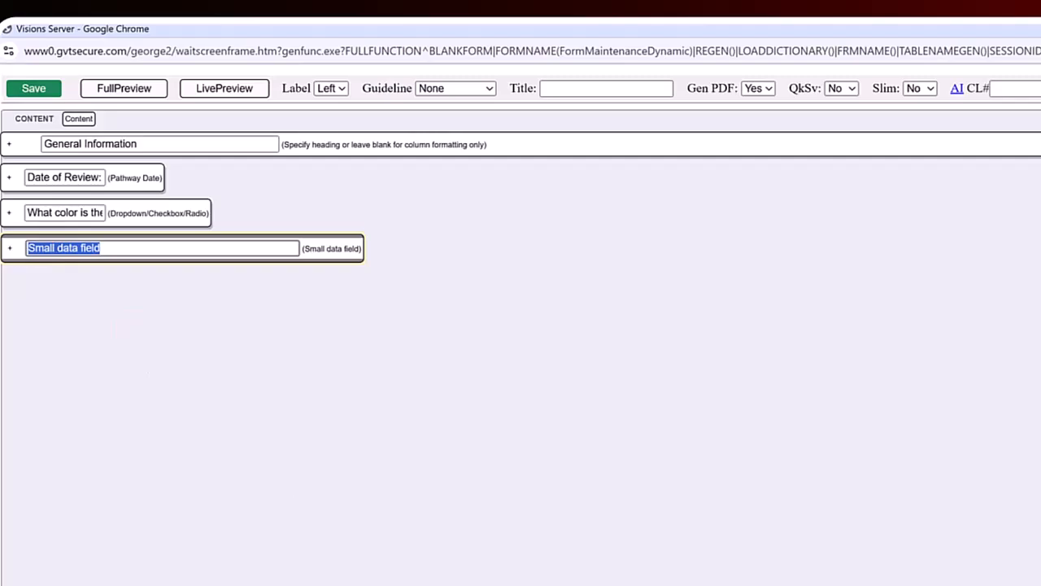
type("Wha tis")
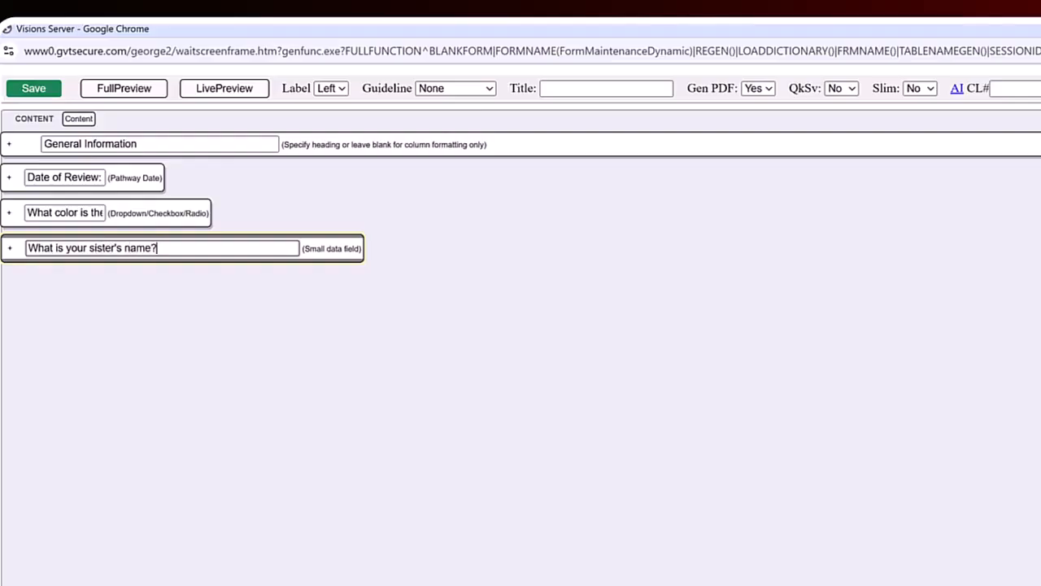
left_click(411, 409)
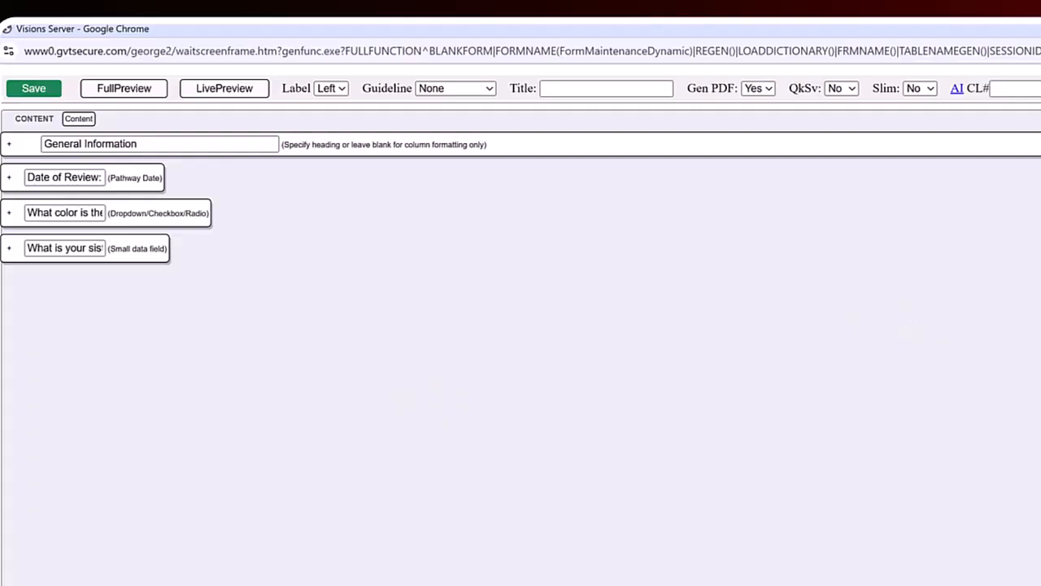
Add a section heading below the sister's name field and name it "Emotional State".
left_click_drag(1040, 219, 120, 311)
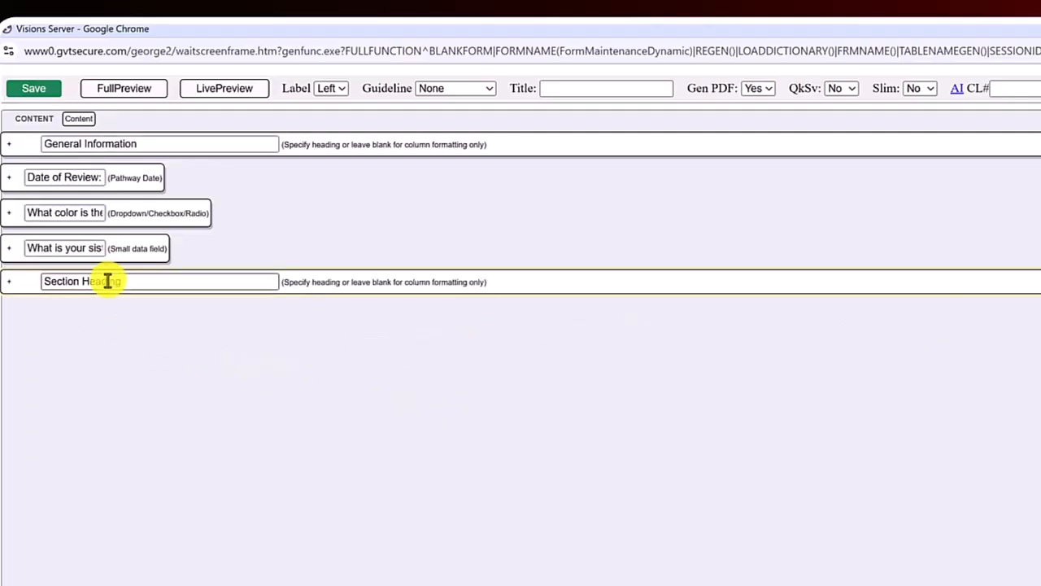
left_click(107, 281)
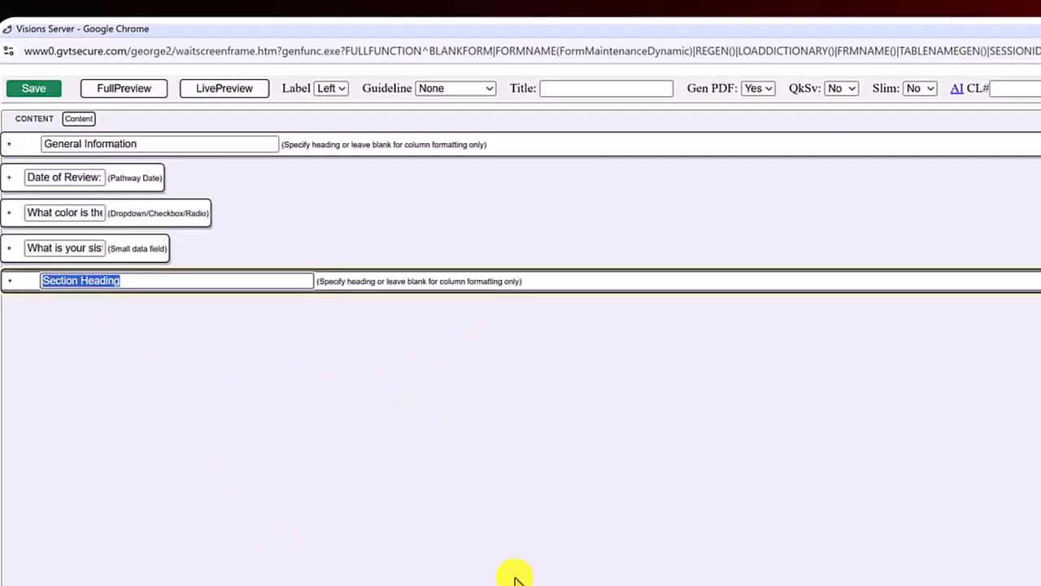
type("Tell us how you f")
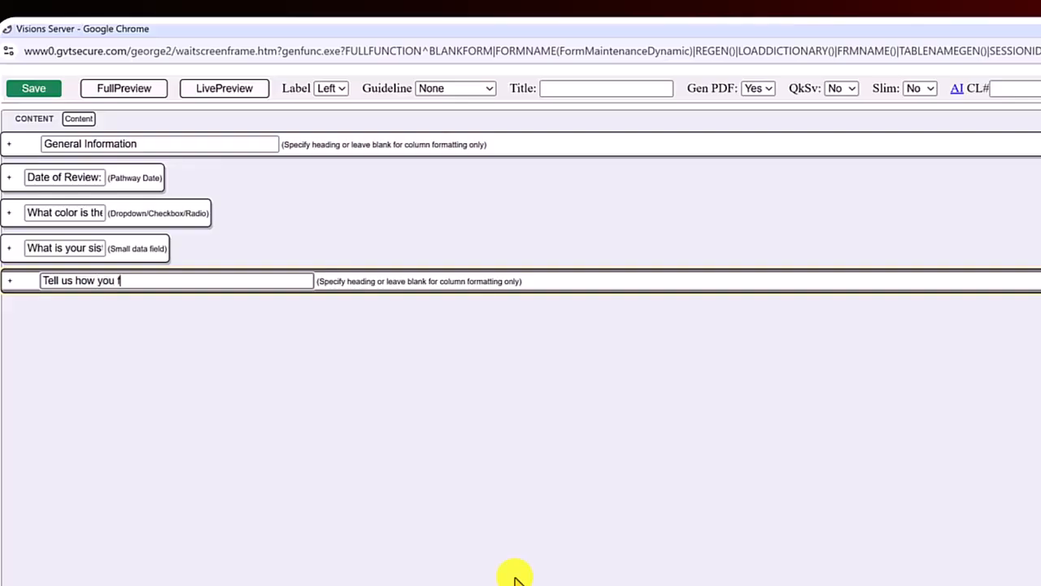
key("BackSpace")
key("BackSpace")
key("BackSpace")
key("BackSpace")
key("BackSpace")
key("BackSpace")
key("BackSpace")
key("BackSpace")
key("BackSpace")
key("BackSpace")
key("BackSpace")
key("BackSpace")
key("BackSpace")
key("BackSpace")
type("Emotional State")
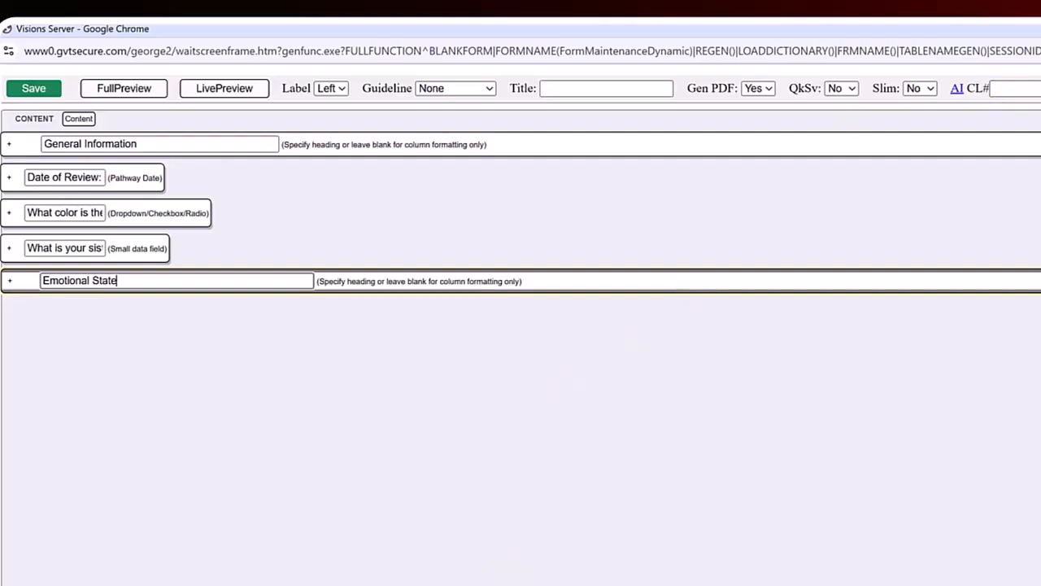
Add a Dropdown/Checkbox/Radio buttons field under Emotional State and label it "Tell us how you feel?".
left_click_drag(1039, 324, 134, 328)
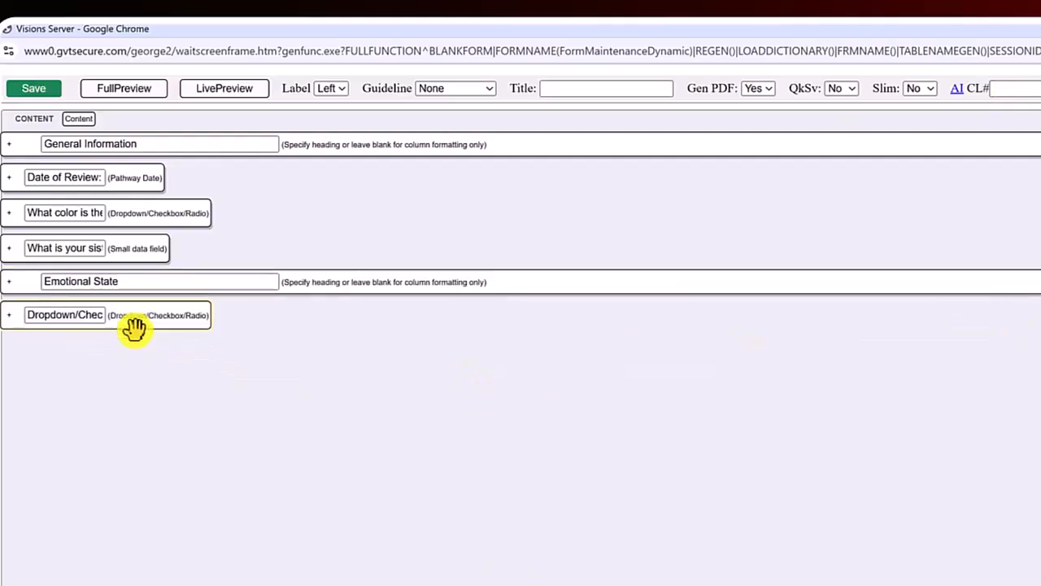
triple_click(67, 318)
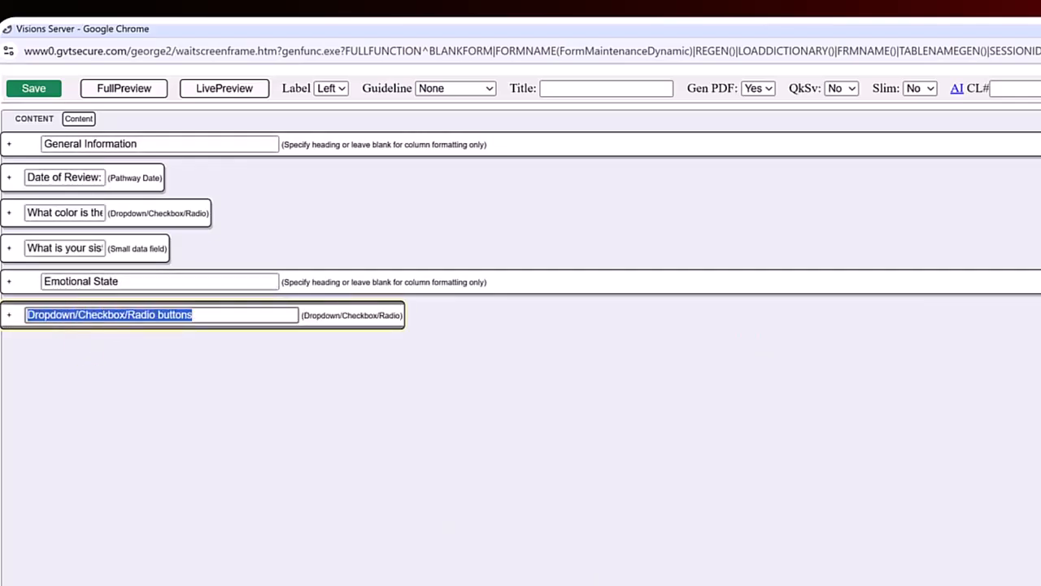
type("Te")
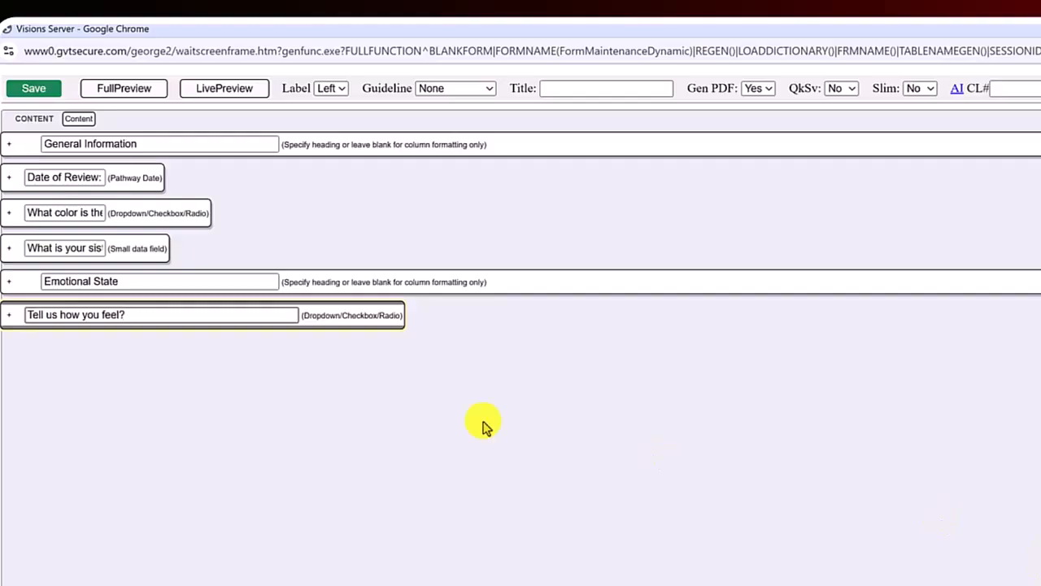
Enter Good, Average and Terrible as the value list of the "Tell us how you feel?" field.
left_click(363, 319)
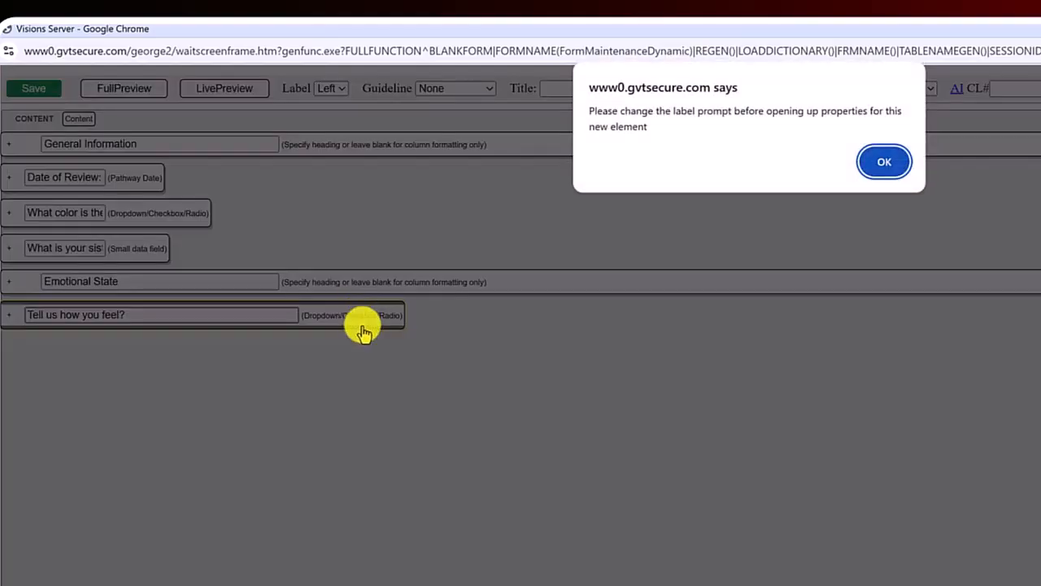
left_click(893, 169)
left_click(142, 314)
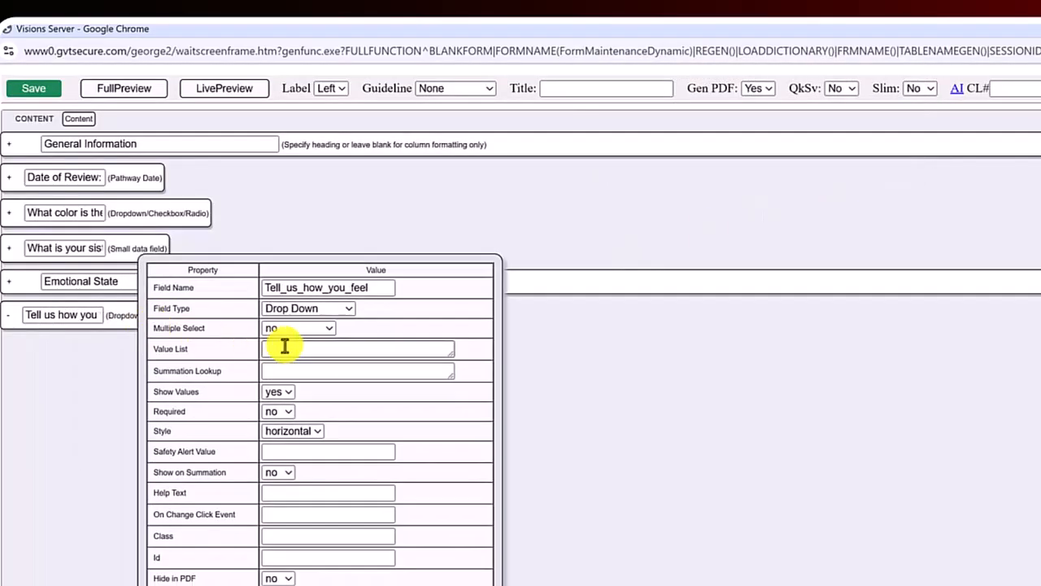
left_click(284, 347)
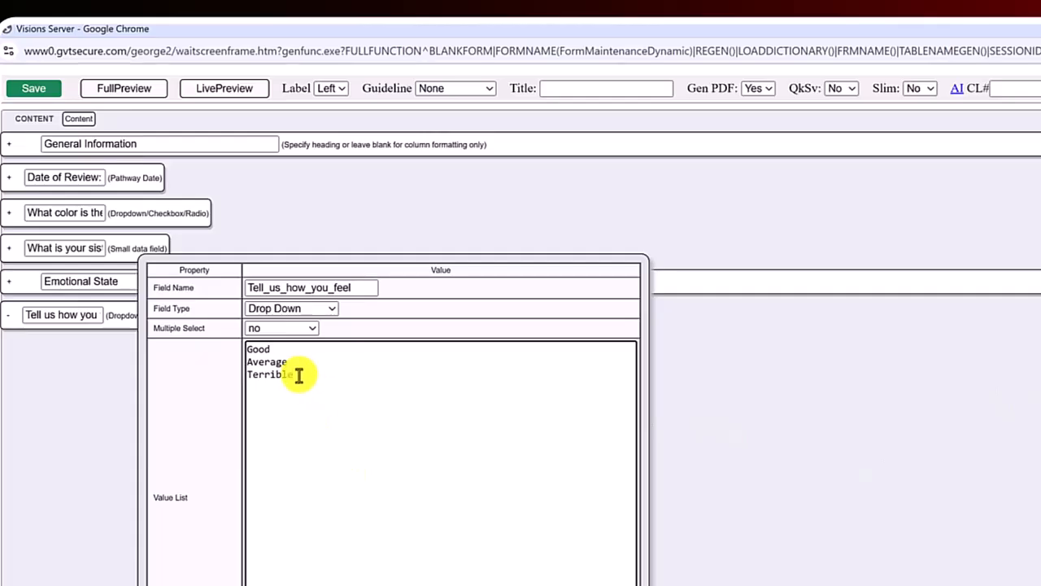
Set Terrible as the safety alert value of the "Tell us how you feel?" field.
left_click_drag(296, 375, 228, 376)
scroll(423, 488, "down", 2)
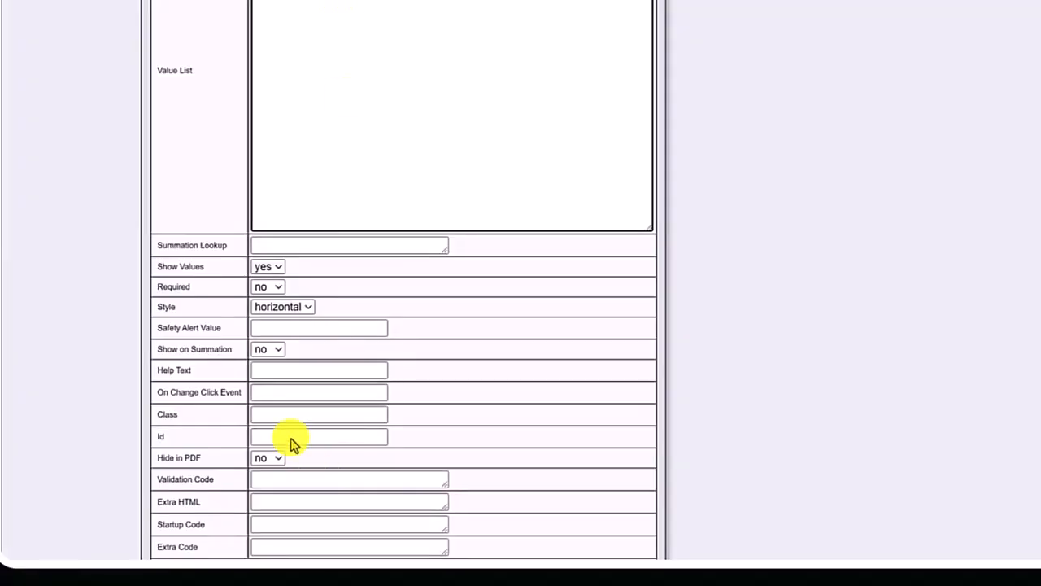
left_click(268, 325)
scroll(281, 325, "down", 4)
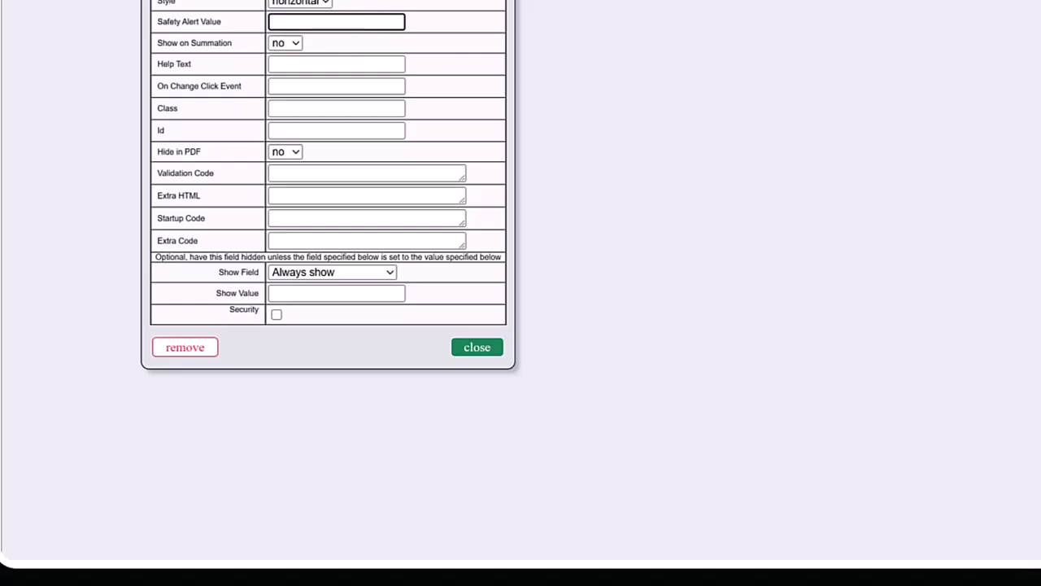
scroll(289, 61, "up", 1)
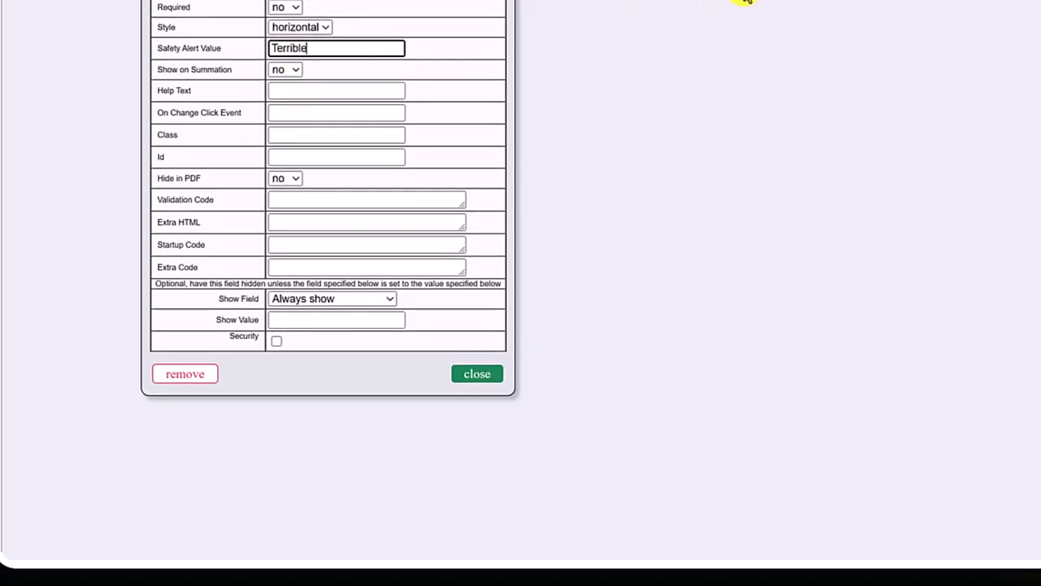
left_click(455, 72)
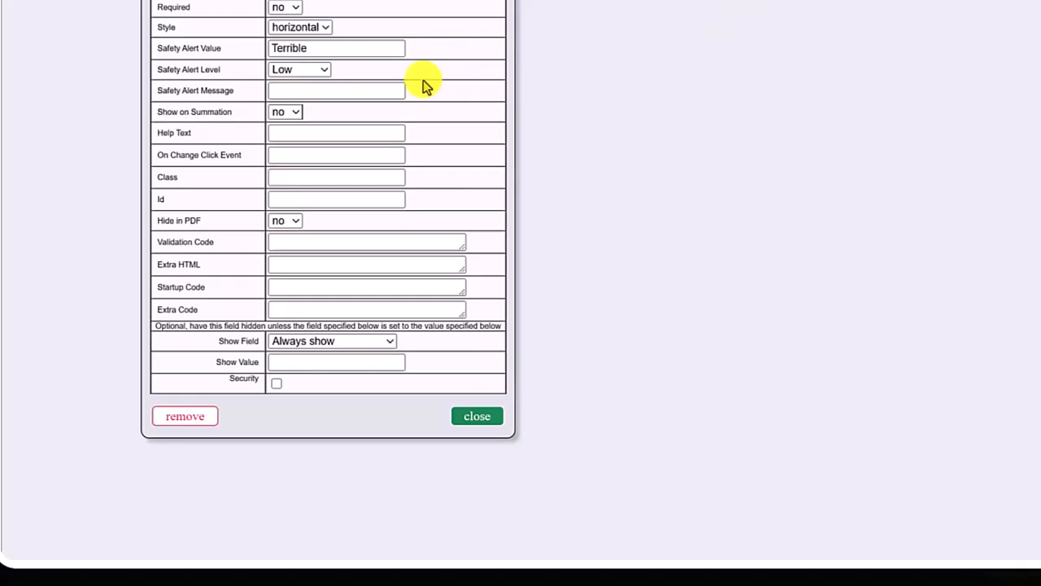
Set the safety alert level to Severe with the message "Person is uneasy - pay attention to them" and close the field's properties.
left_click(289, 72)
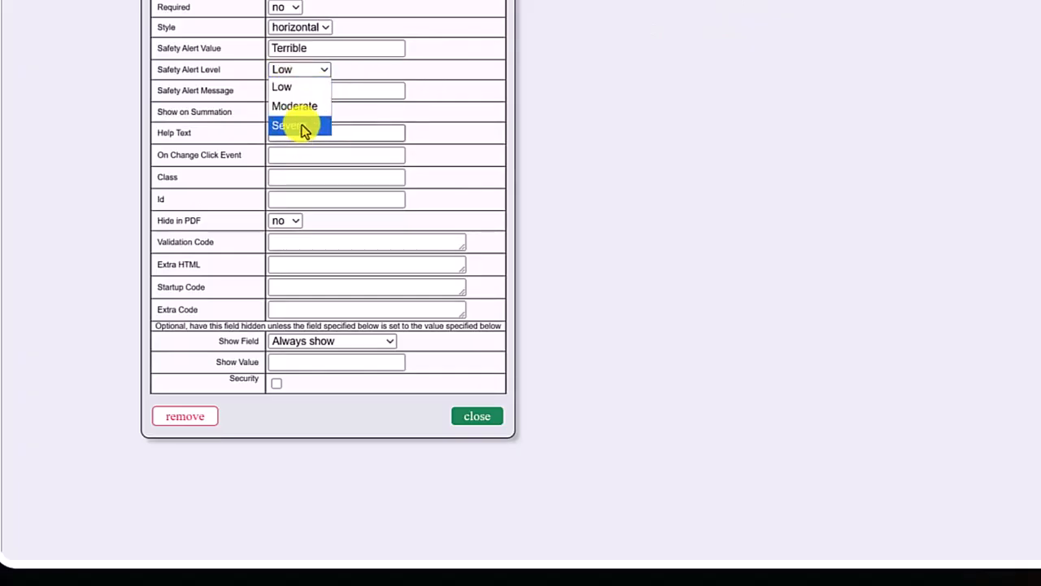
left_click(294, 127)
left_click(304, 93)
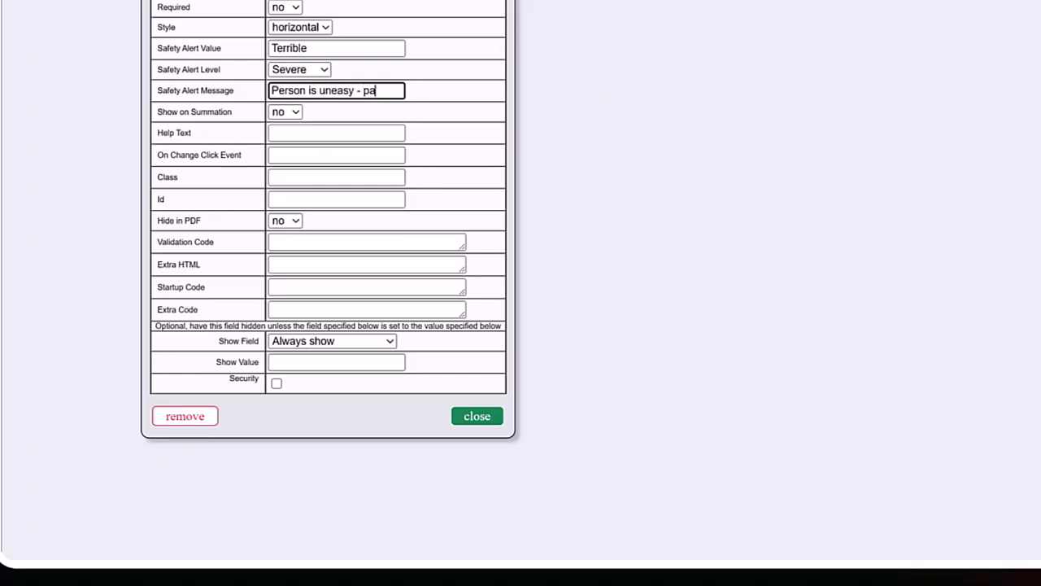
type("Person is uneasy - pay attention to them")
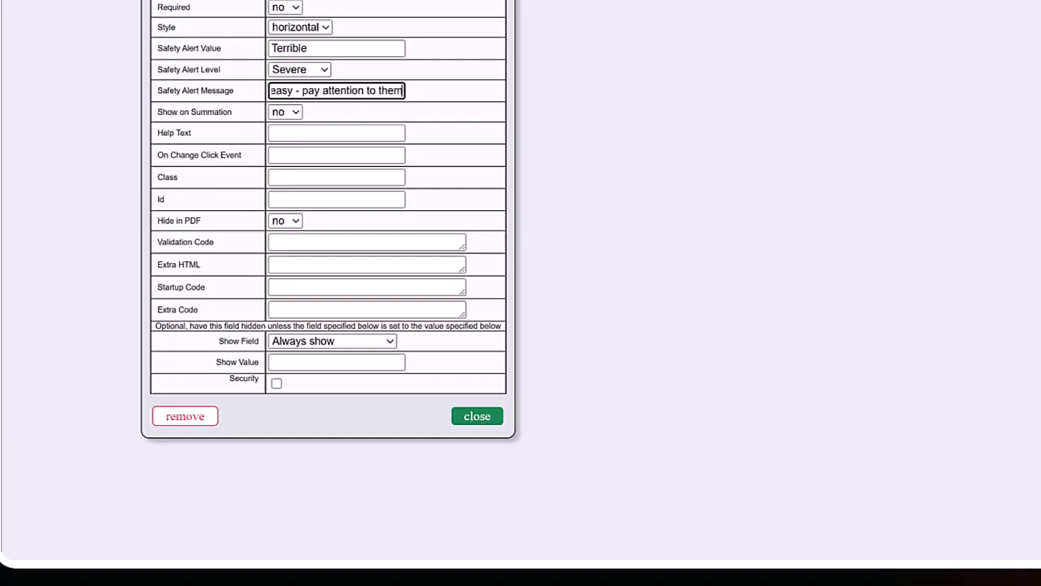
left_click(480, 146)
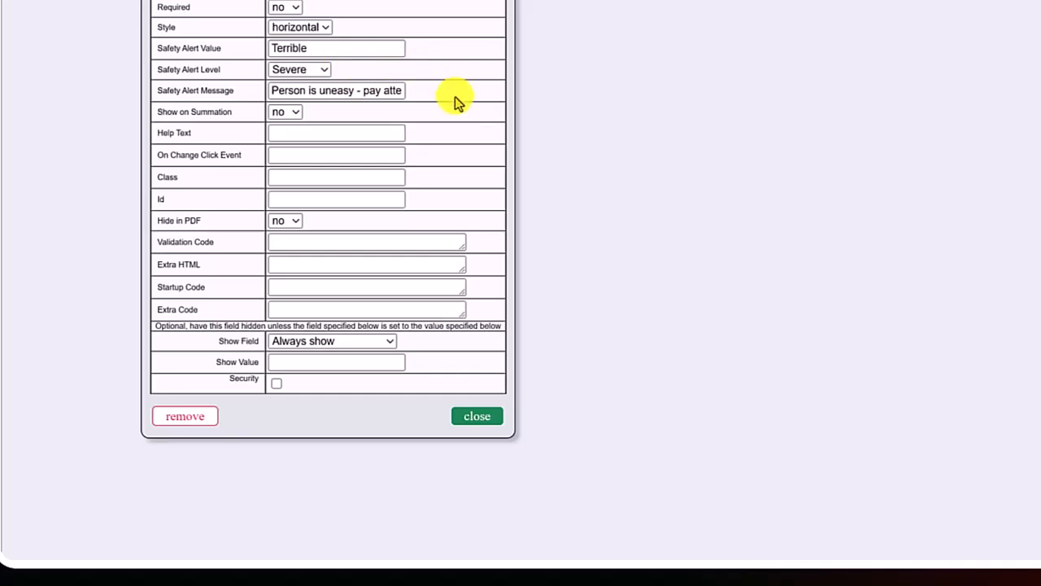
left_click(476, 416)
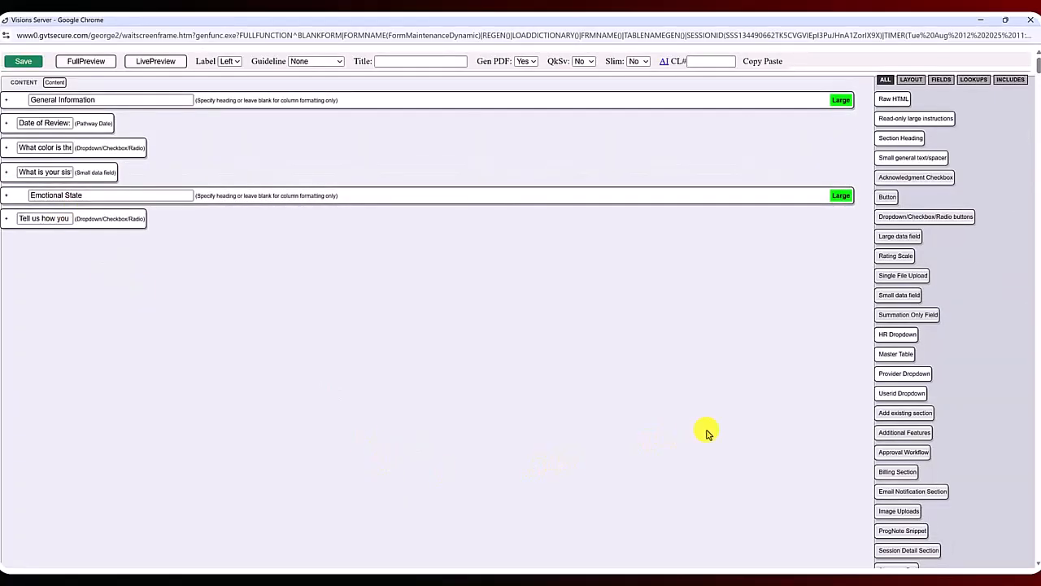
Add a Signature Pad and a small data field below the "Tell us how you feel?" field.
scroll(706, 433, "down", 3)
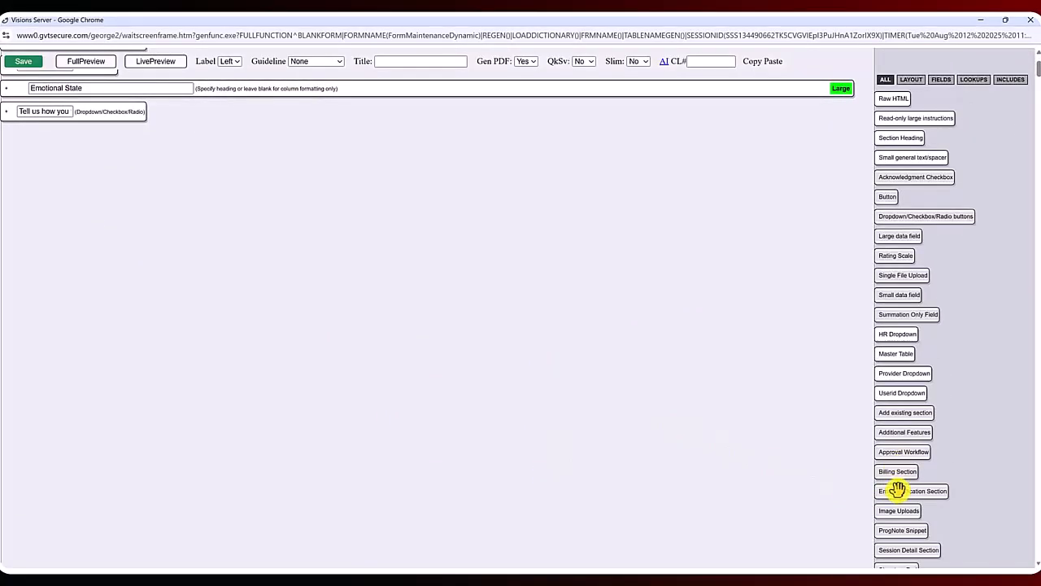
key("ctrl+minus")
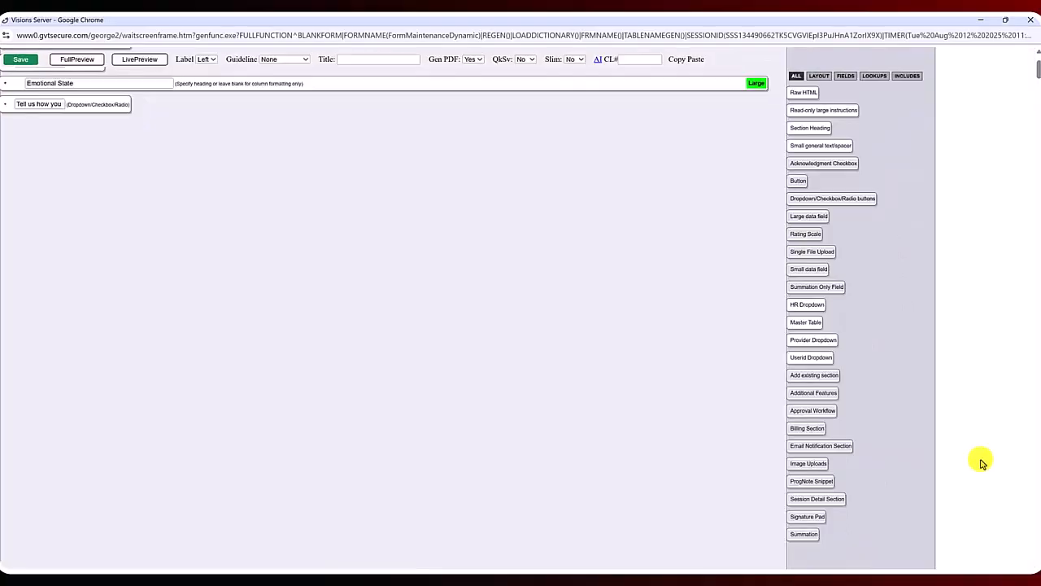
mouse_move(806, 519)
left_mouse_down()
mouse_move(262, 326)
mouse_move(55, 137)
left_mouse_up()
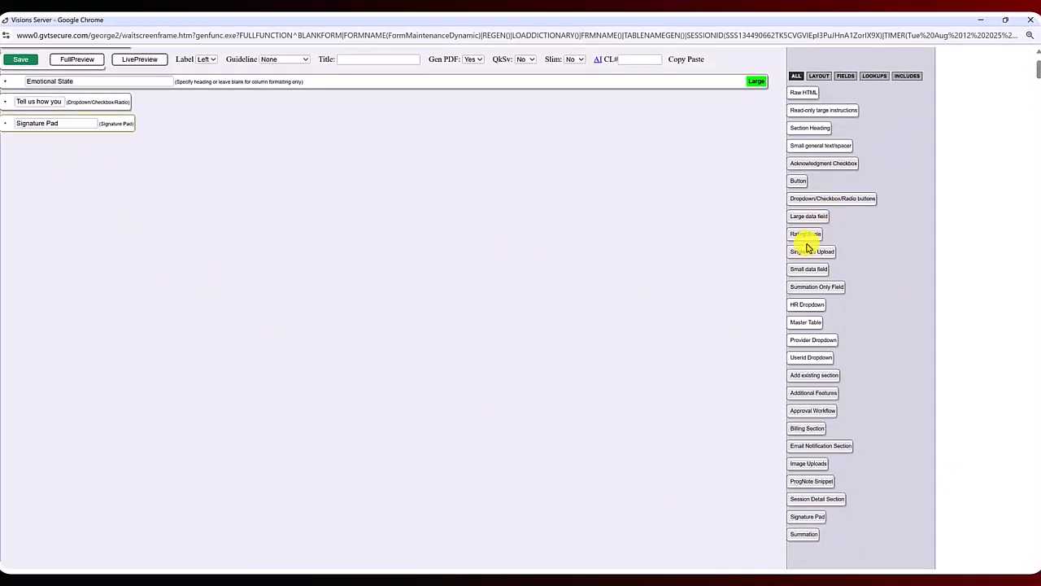
mouse_move(798, 269)
left_mouse_down()
mouse_move(256, 212)
mouse_move(37, 144)
left_mouse_up()
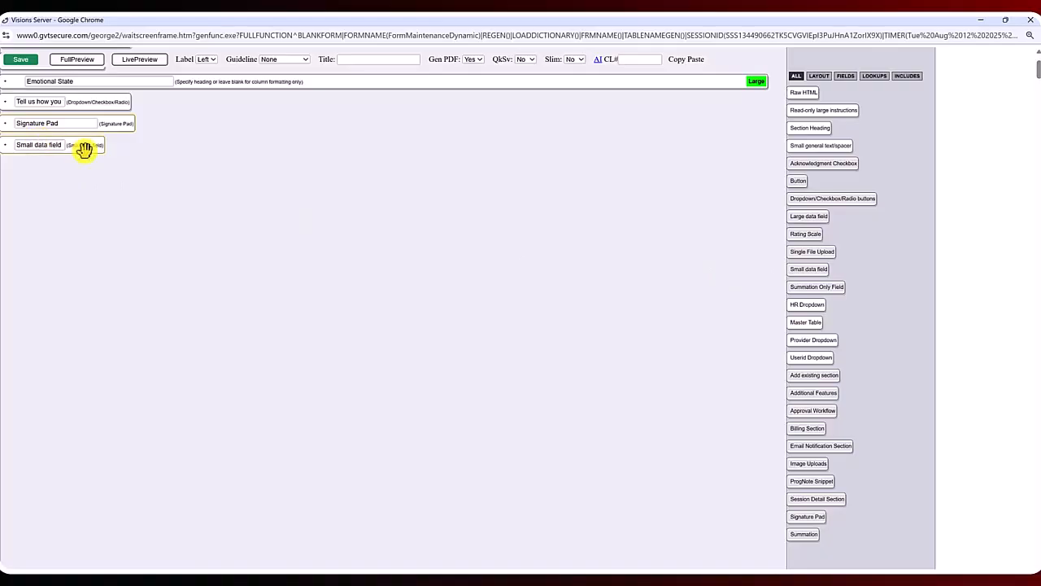
Label the signature pad "Signature:".
left_click(47, 121)
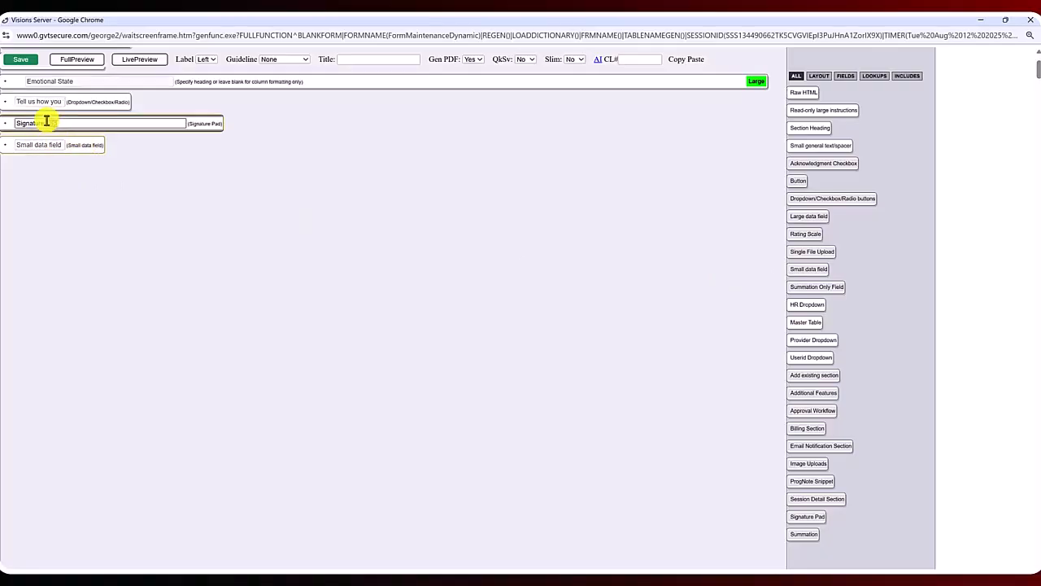
double_click(46, 121)
type("S")
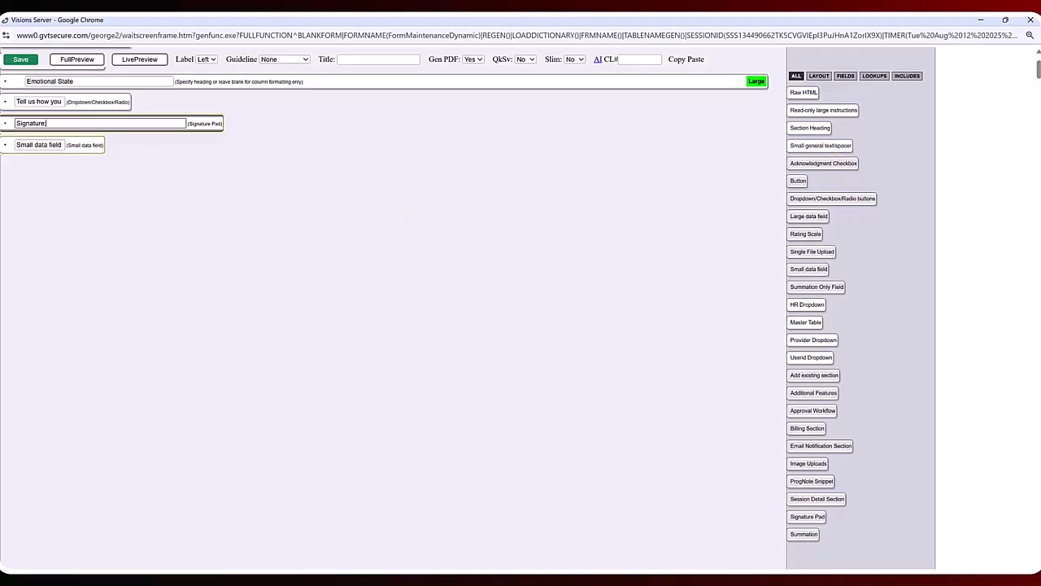
type(":")
Label the small data field below the signature pad "Date Signed:".
left_click(29, 144)
double_click(31, 144)
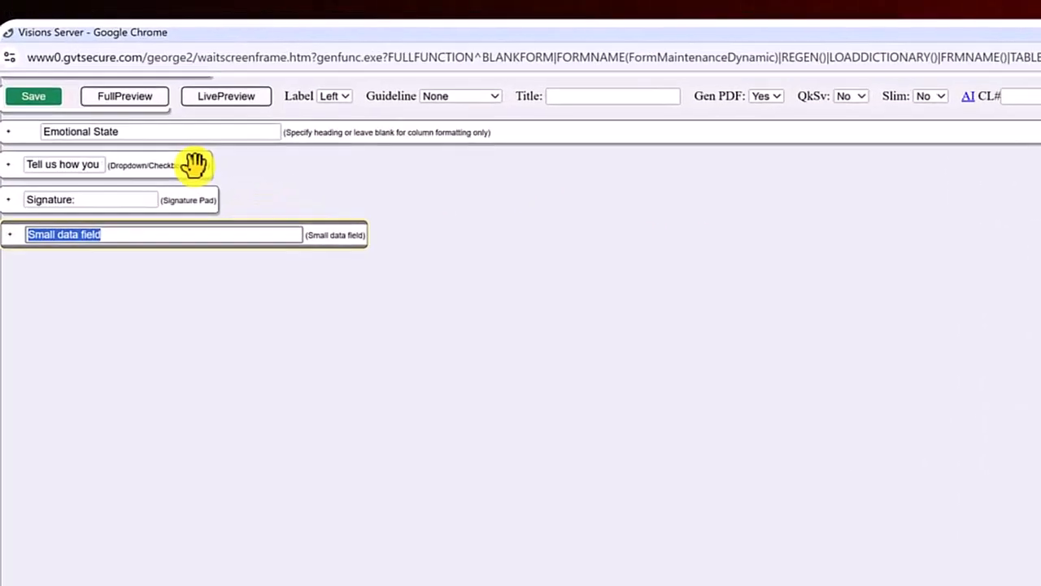
type("Date ")
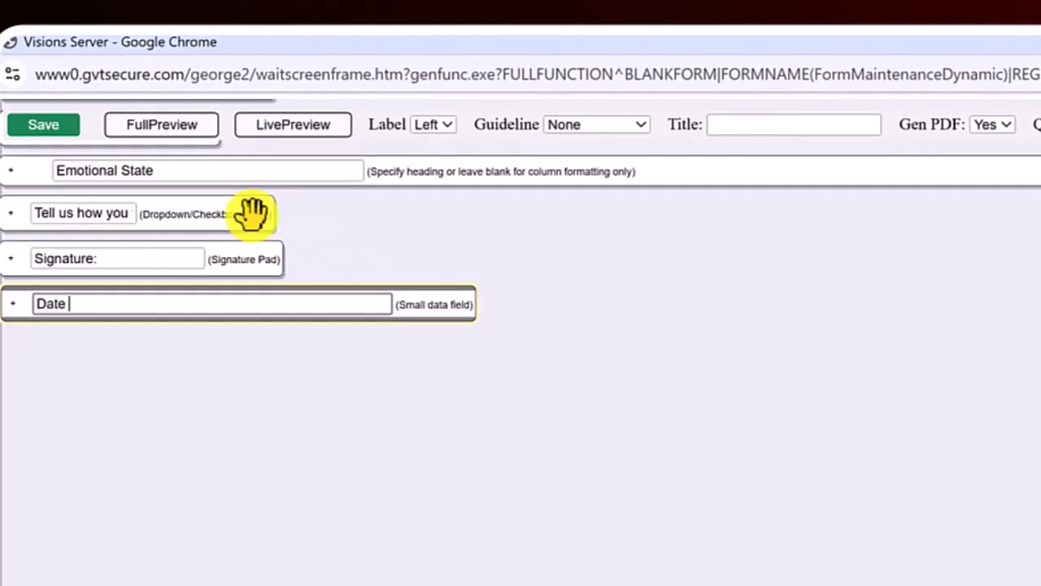
type("Signed:")
left_click(417, 320)
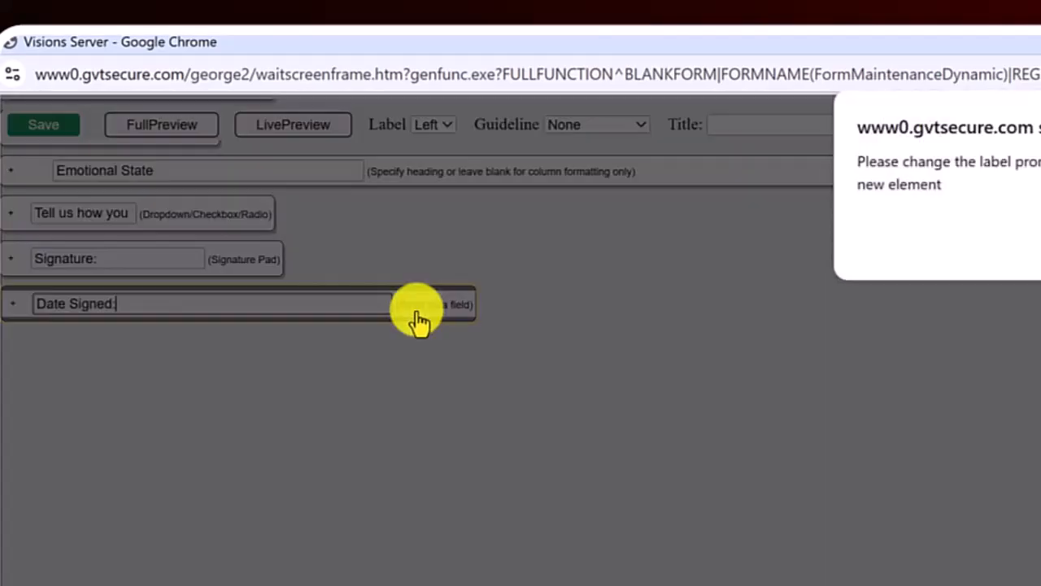
key("Return")
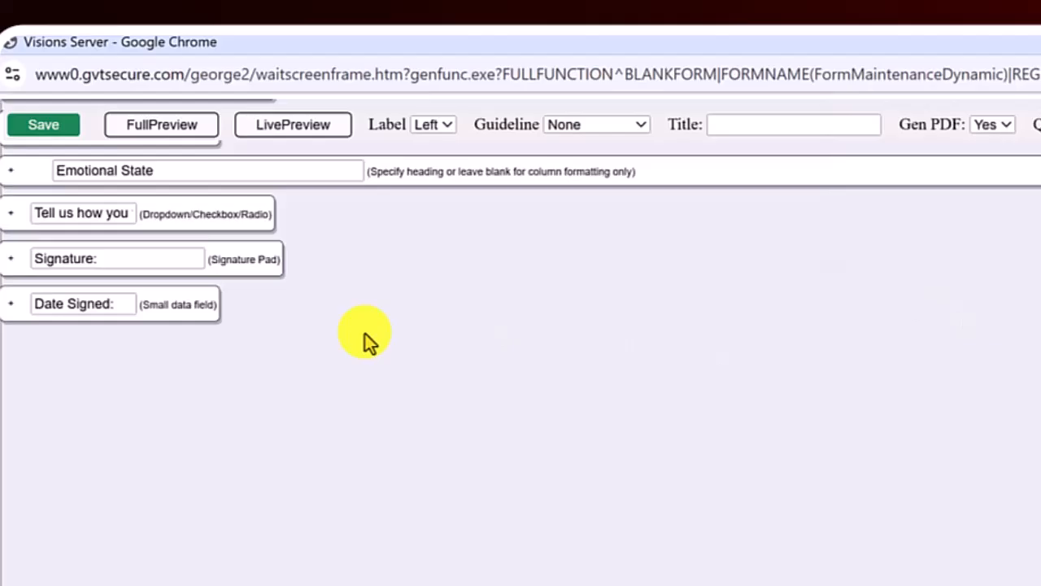
Set the field type of the Date Signed field to date and collapse its properties.
left_click(174, 302)
left_click(274, 412)
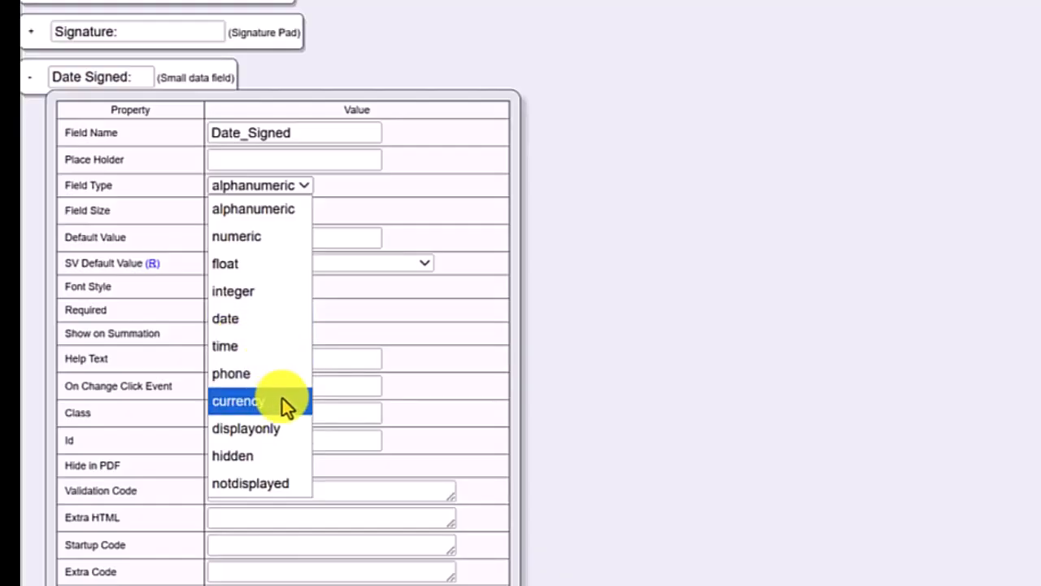
left_click(243, 324)
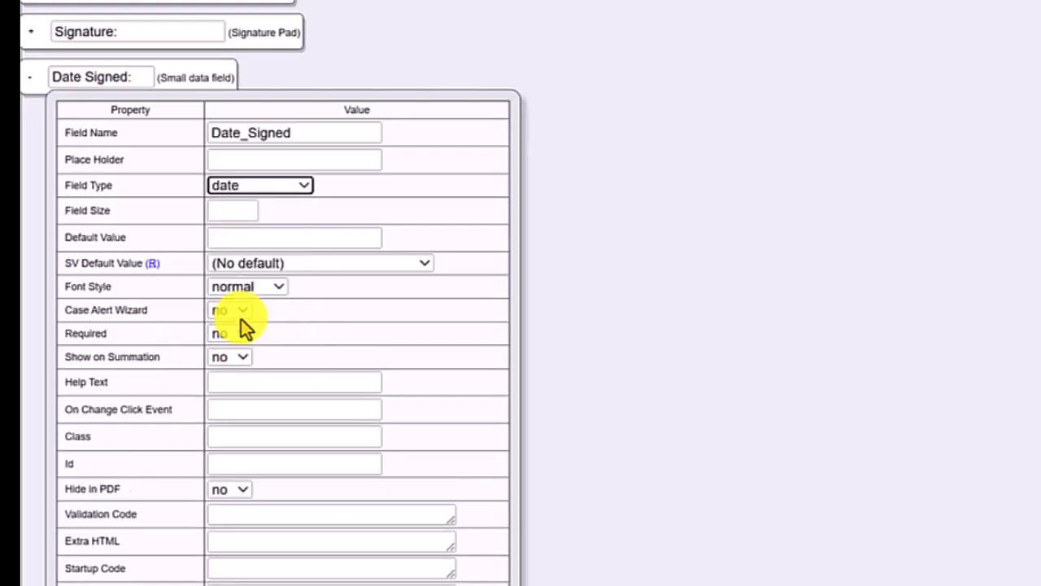
left_click(30, 78)
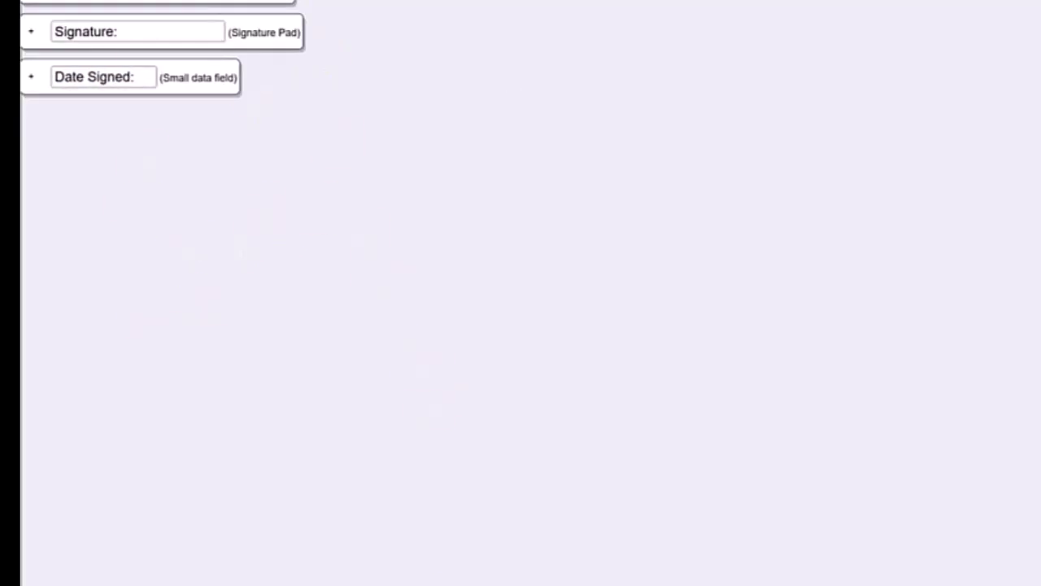
Add an Email Notification Section below the Date Signed field and open the full preview of the form.
left_click_drag(935, 585, 244, 167)
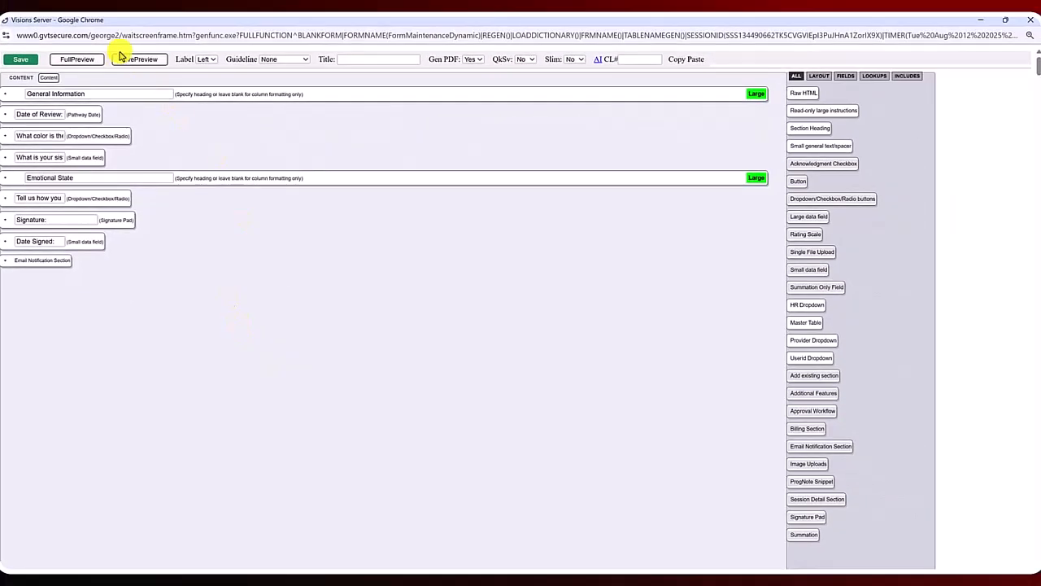
left_click(86, 55)
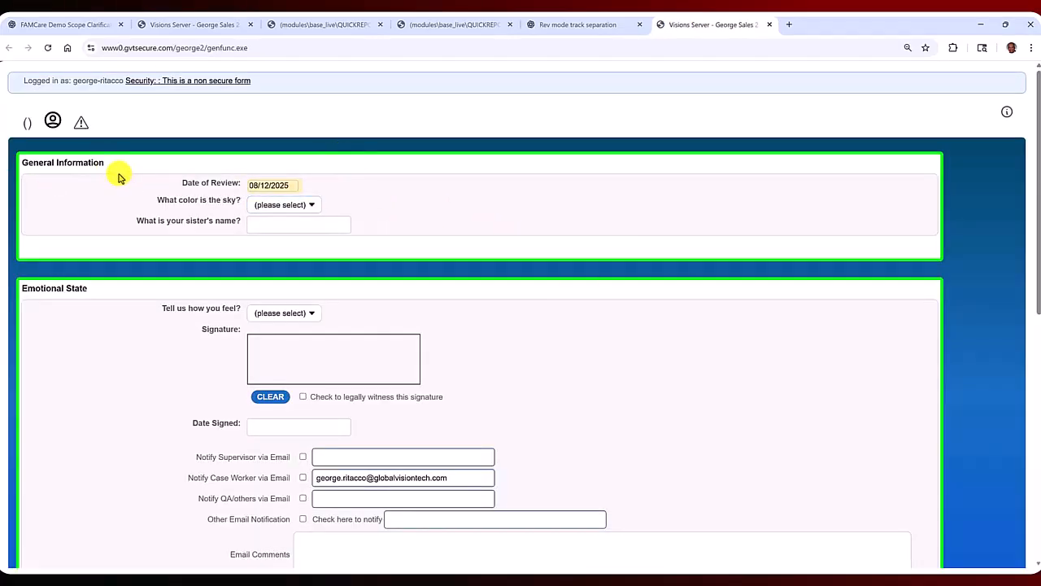
Draw a sample signature in the previewed form and answer "Tell us how you feel?" with Terrible.
left_click_drag(275, 367, 345, 351)
left_click(313, 316)
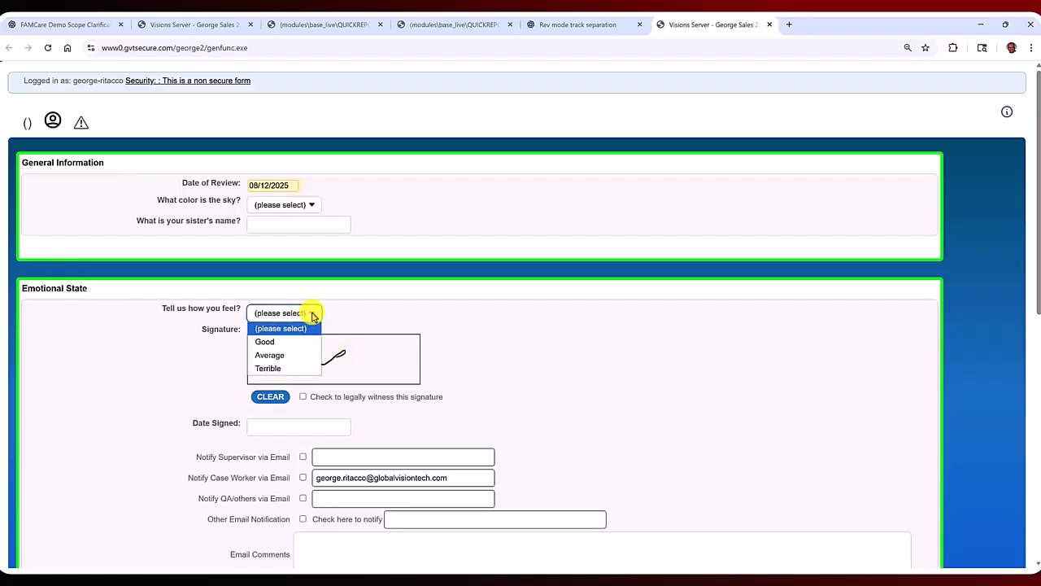
left_click(279, 368)
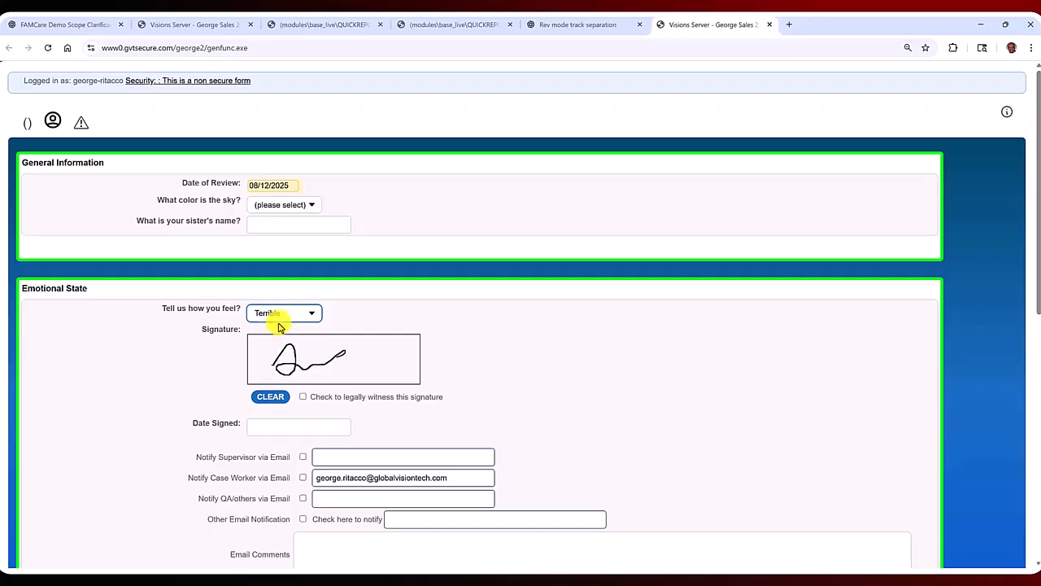
Choose White as the sky color and enter a sister's name in the General Information section.
left_click(280, 204)
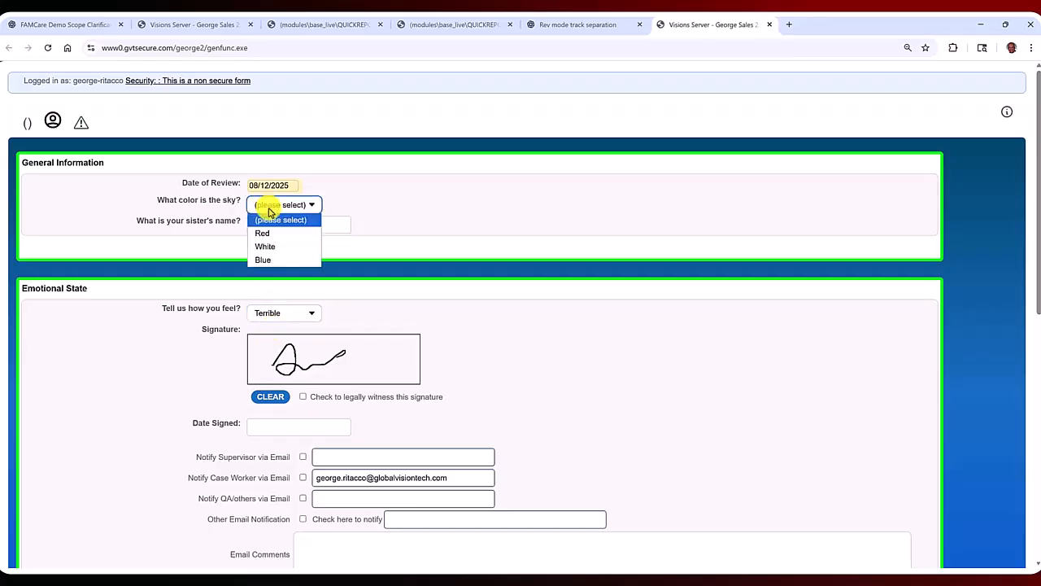
left_click(269, 247)
left_click(268, 225)
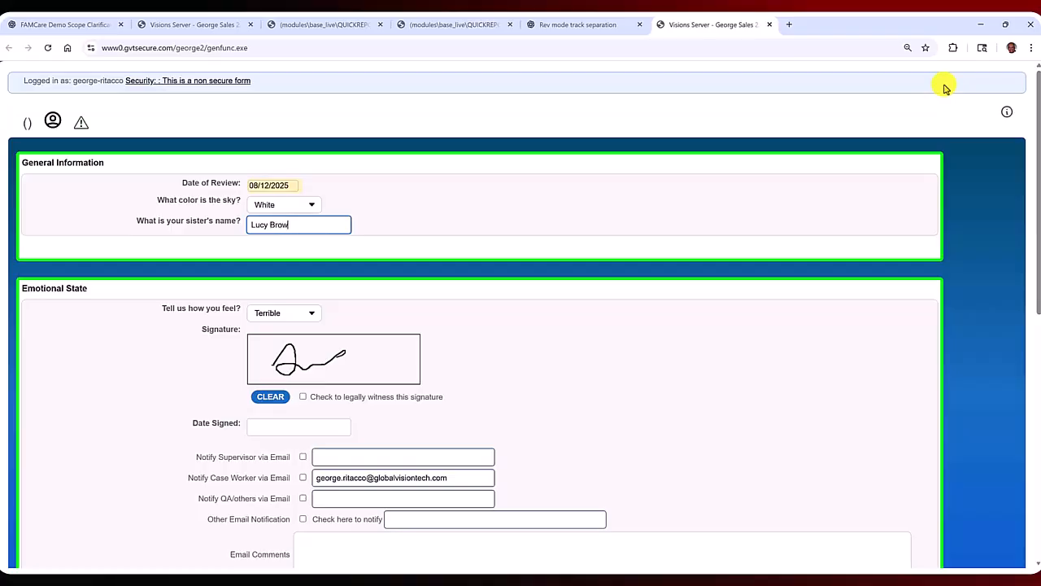
Set Date Signed to 08/12/2025 and enable the supervisor email notification in the previewed form.
left_click(277, 427)
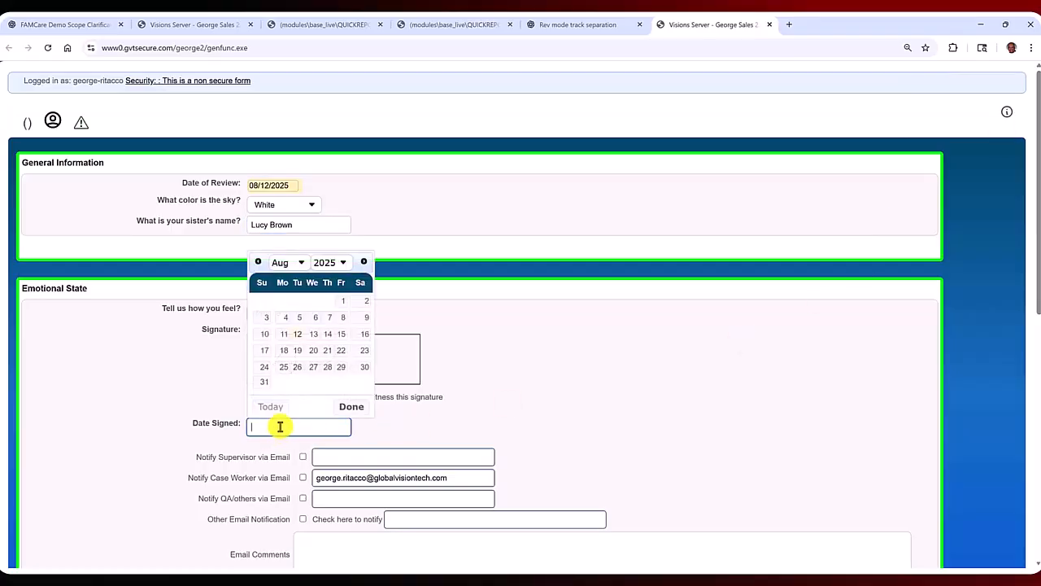
left_click(298, 334)
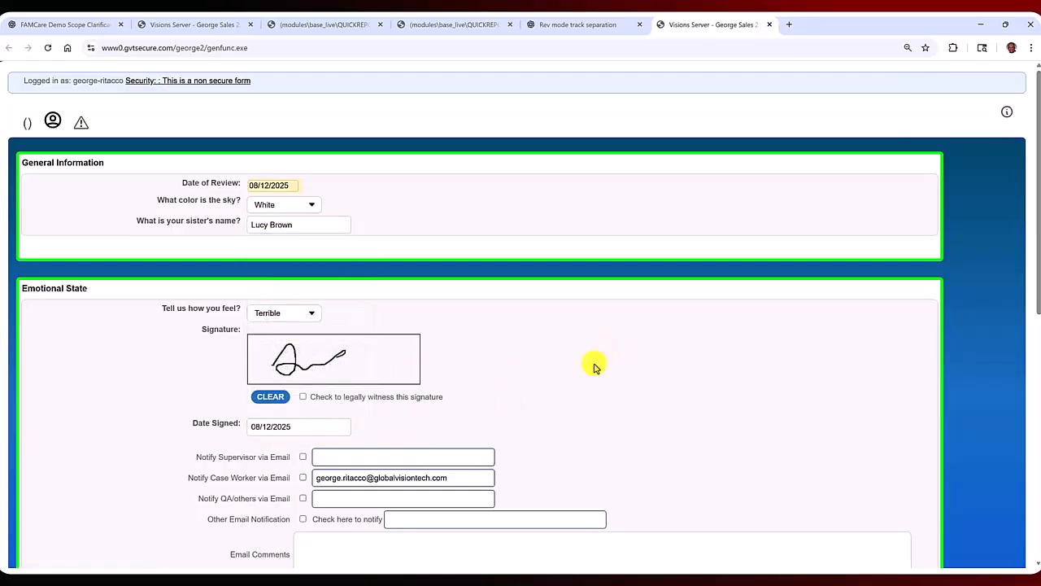
scroll(594, 365, "down", 2)
left_click(303, 240)
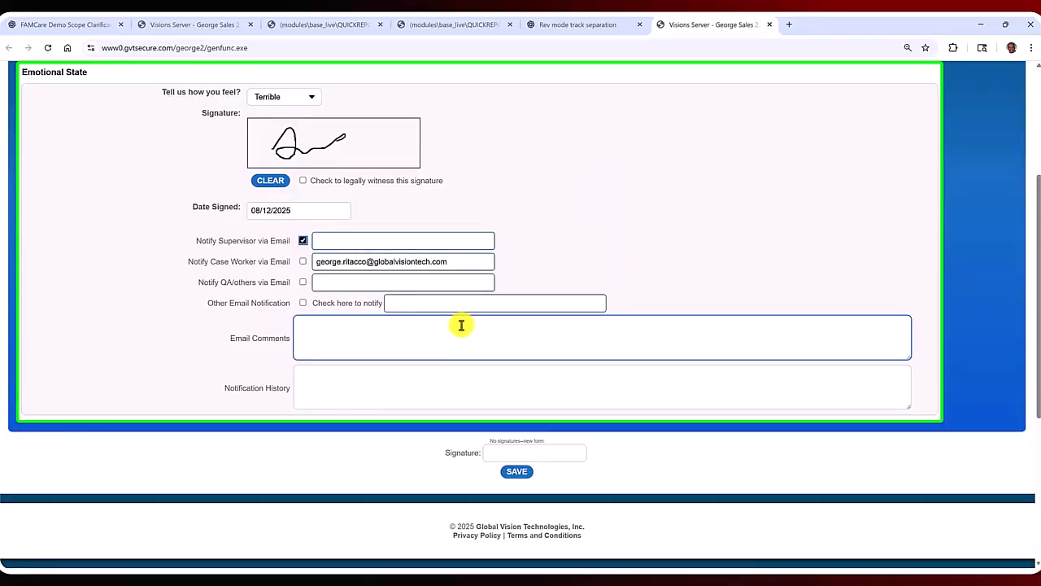
scroll(655, 264, "up", 3)
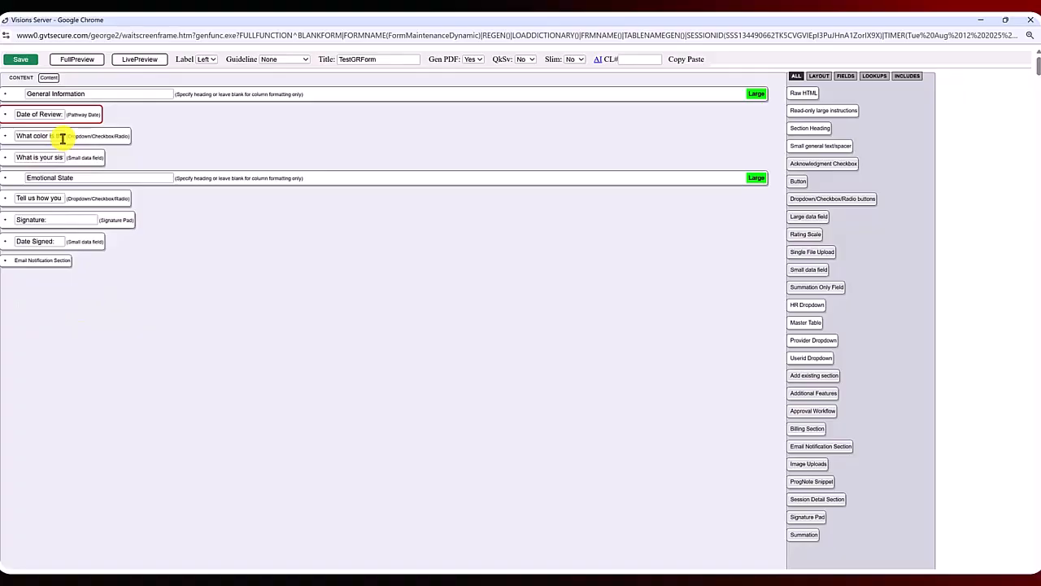
Switch to the TestGRForm Pathway Form Wizard detail, review the submenu options and remaining settings, and close that window.
mouse_move(589, 568)
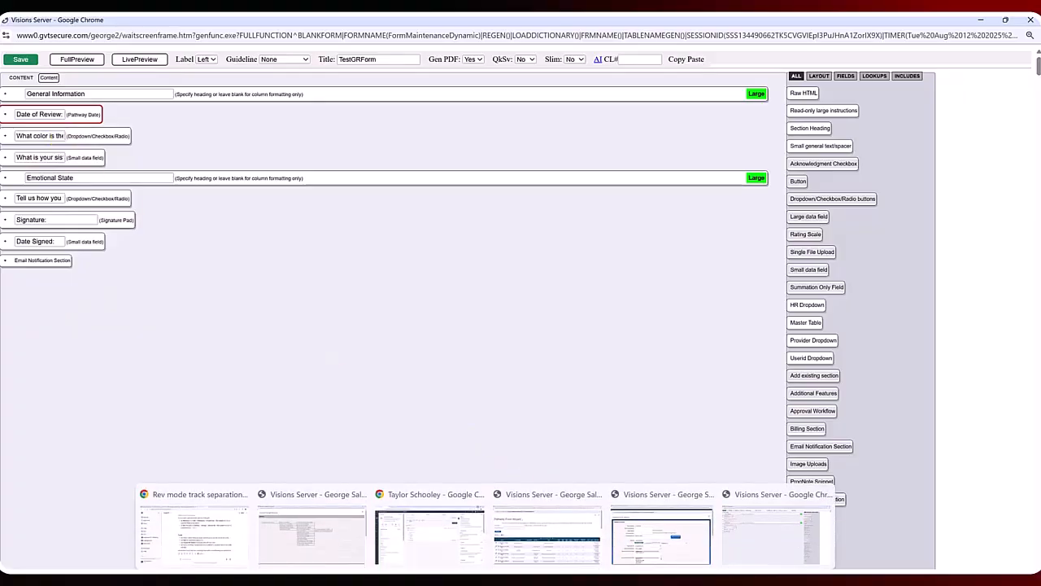
left_click(667, 554)
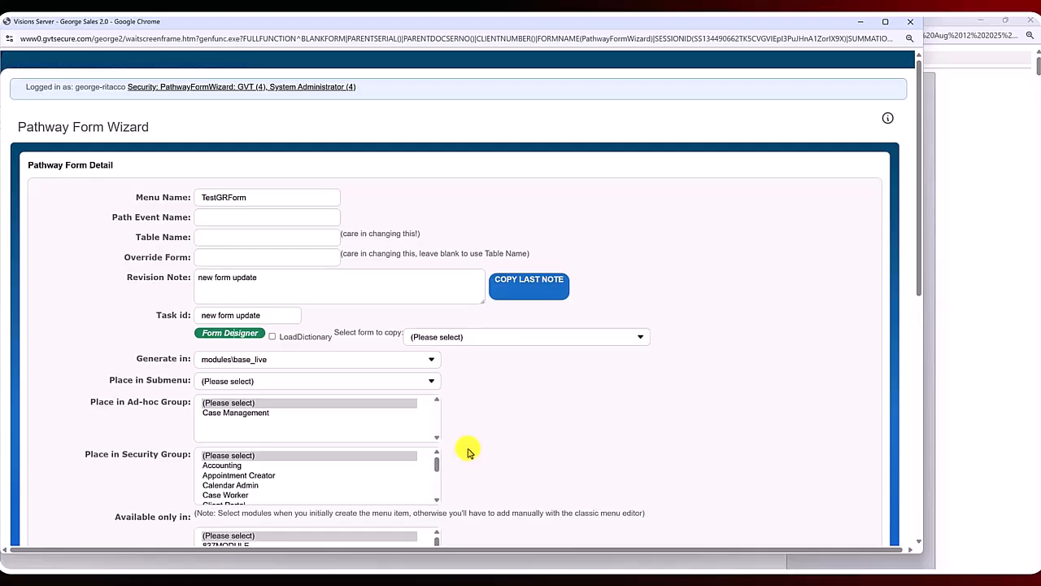
left_click(293, 384)
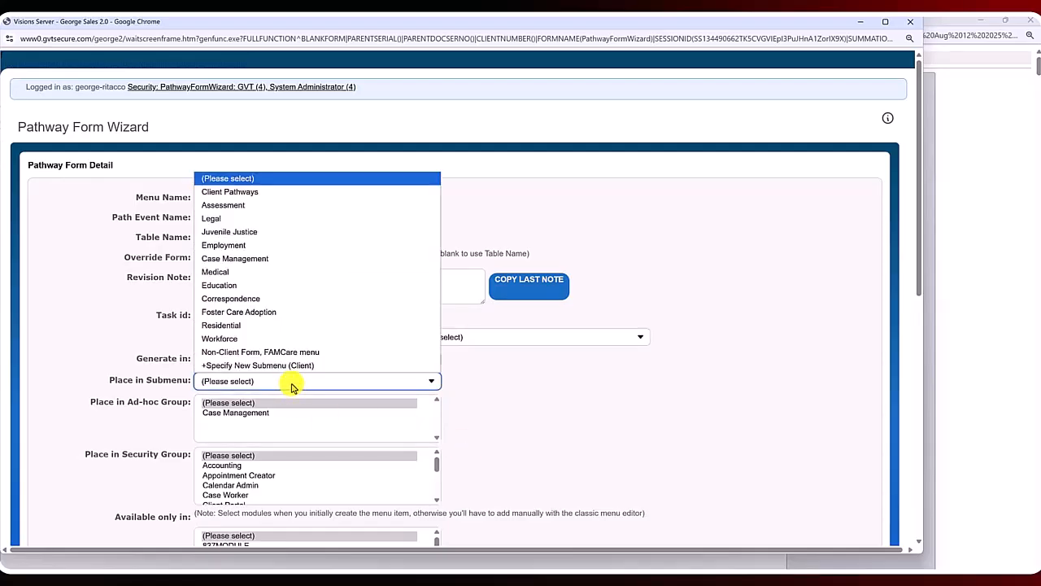
left_click(519, 429)
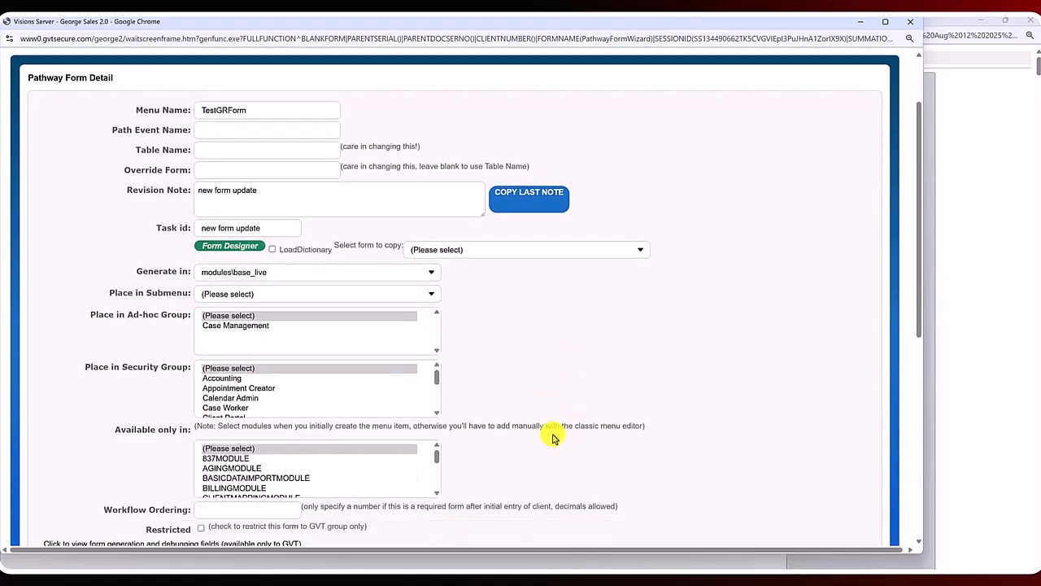
scroll(553, 435, "down", 3)
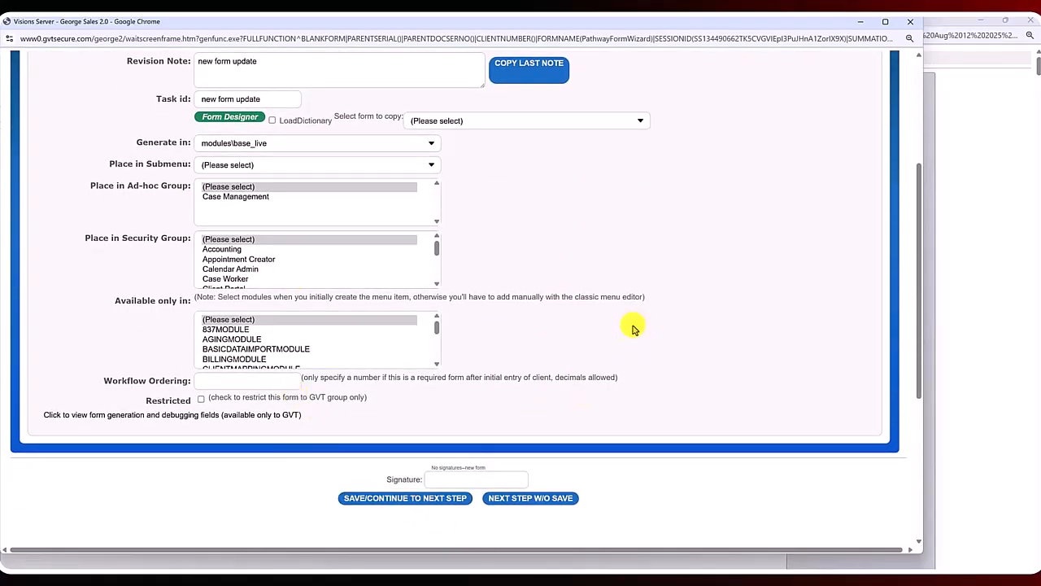
scroll(643, 321, "up", 3)
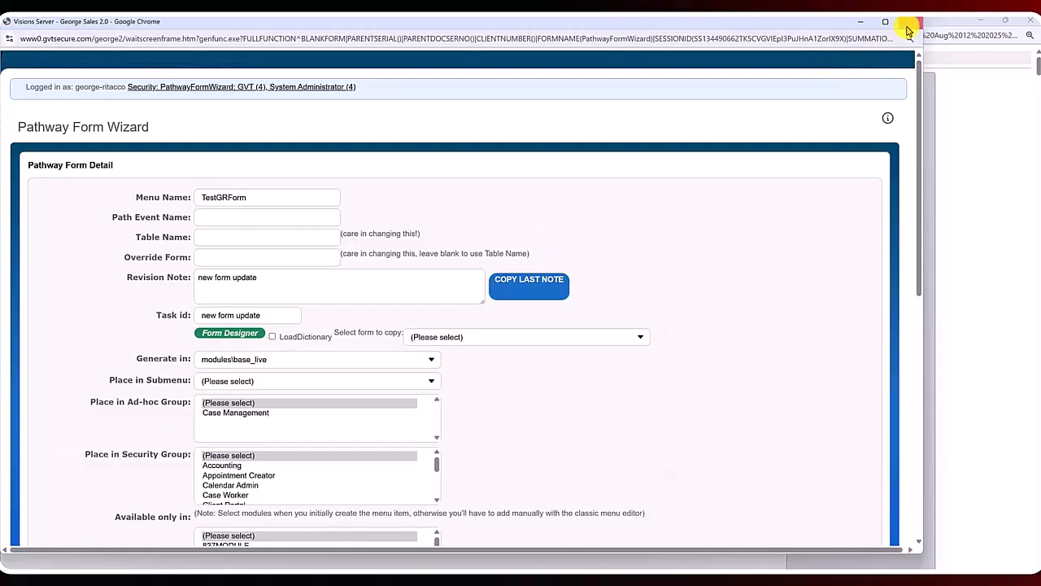
left_click(909, 26)
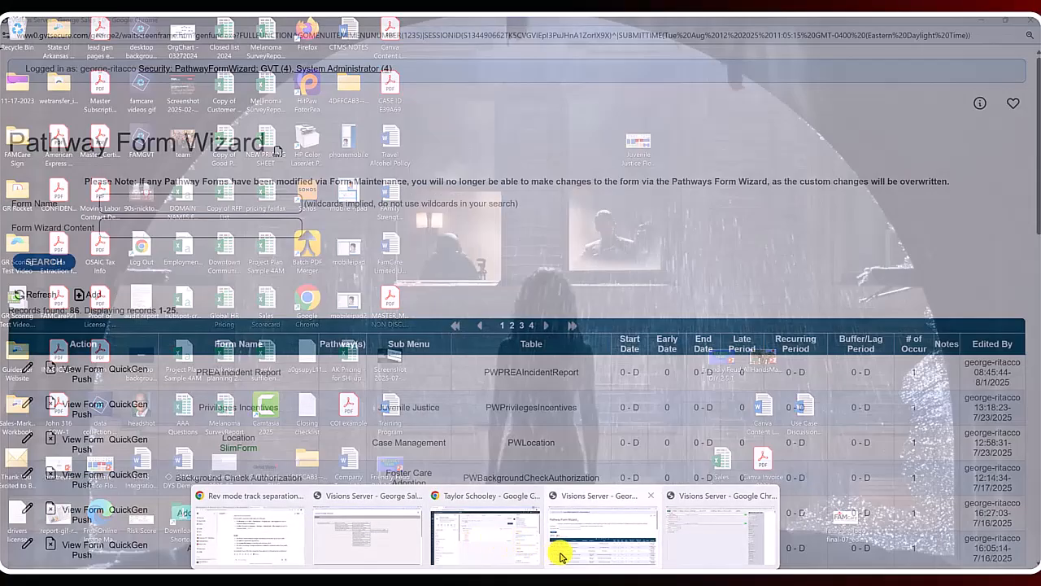
Open the existing Job Search Activity Worksheet from the pathway form list and bring it up in the Form Designer.
left_click(560, 556)
scroll(314, 414, "down", 5)
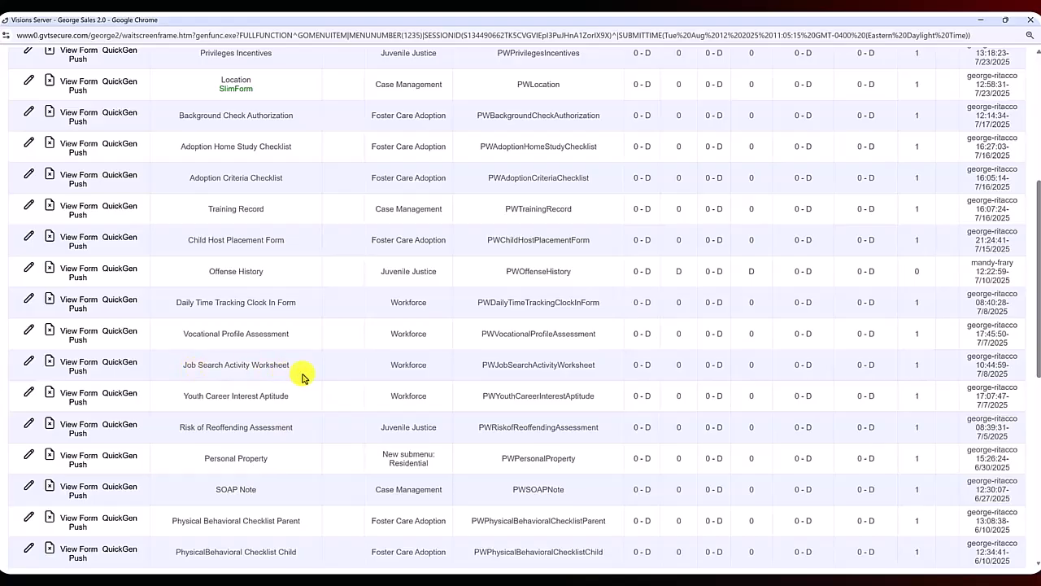
left_click(27, 364)
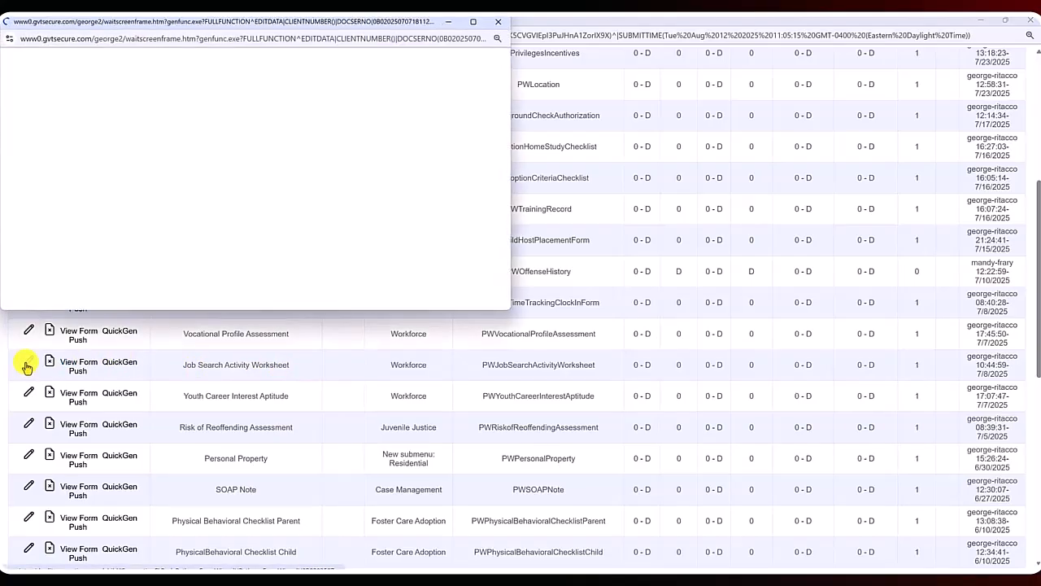
left_click(476, 24)
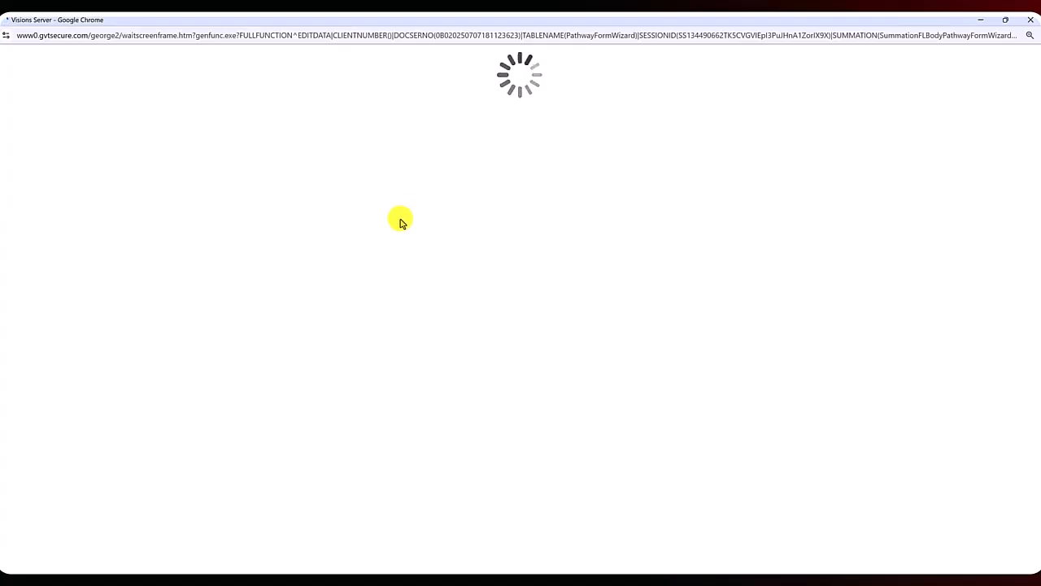
left_click_drag(972, 519, 1020, 569)
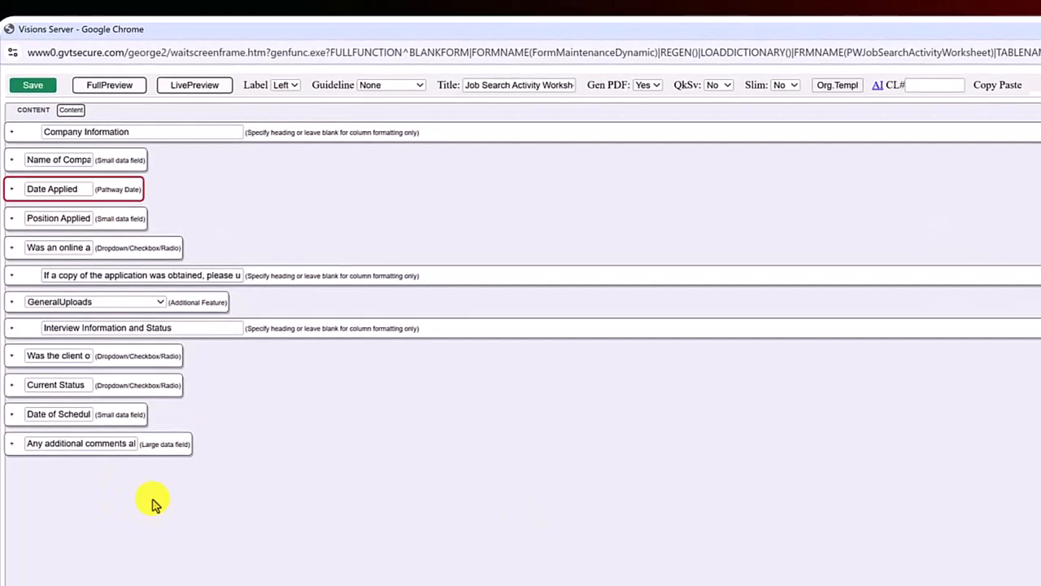
Open the worksheet's live preview and examine its fields from Company Information through Interview Information and Status.
left_click(192, 90)
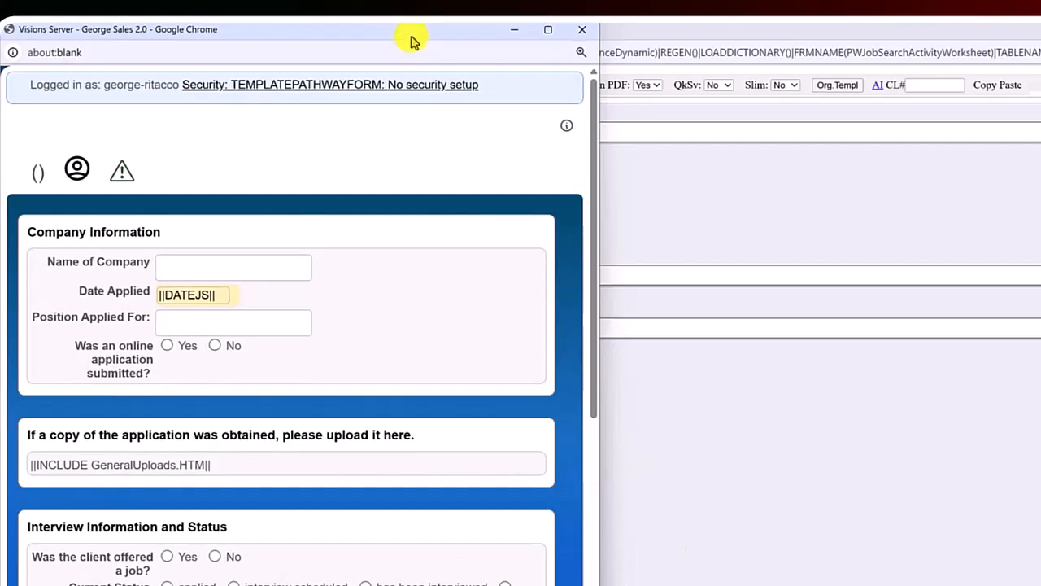
left_click_drag(413, 40, 984, 92)
left_click(754, 304)
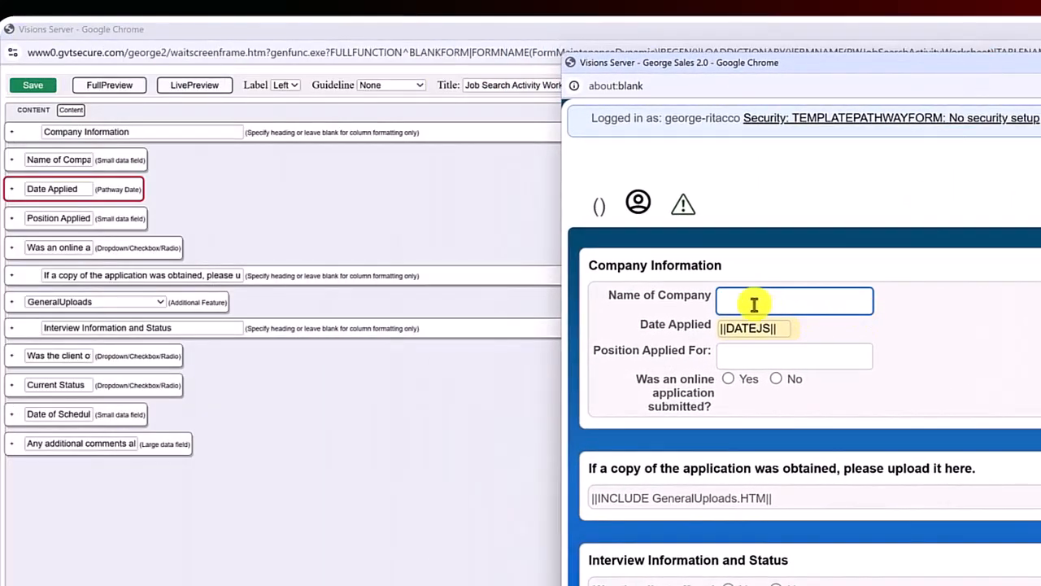
left_click(753, 329)
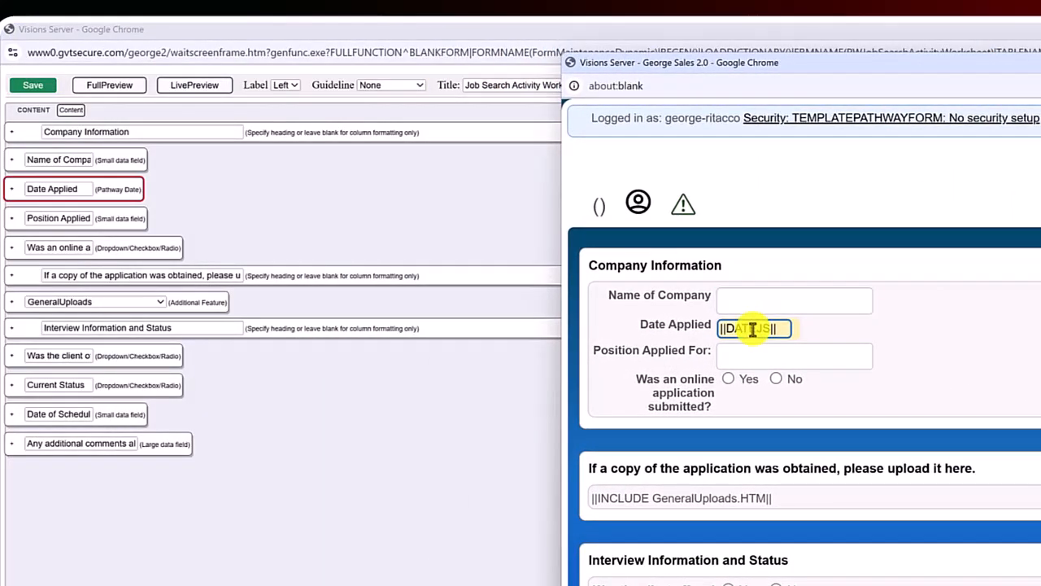
left_click(748, 348)
left_click(750, 382)
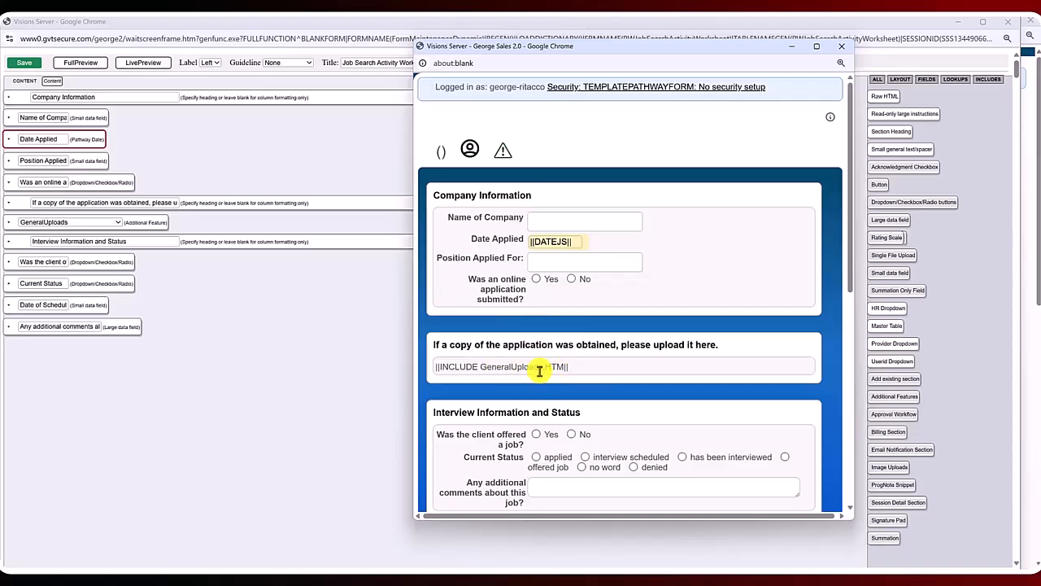
scroll(569, 390, "down", 2)
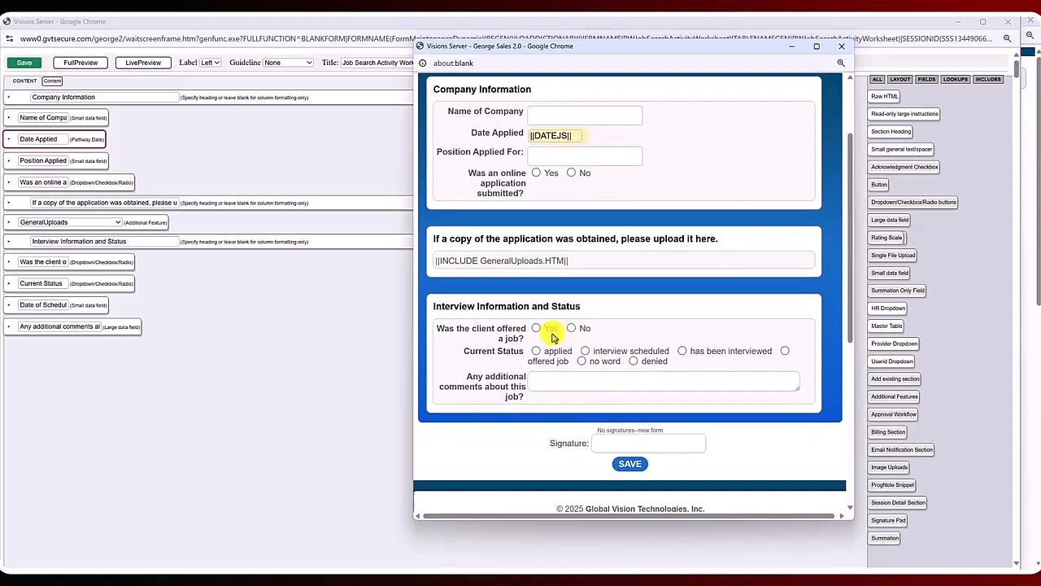
left_click(556, 385)
scroll(667, 222, "up", 2)
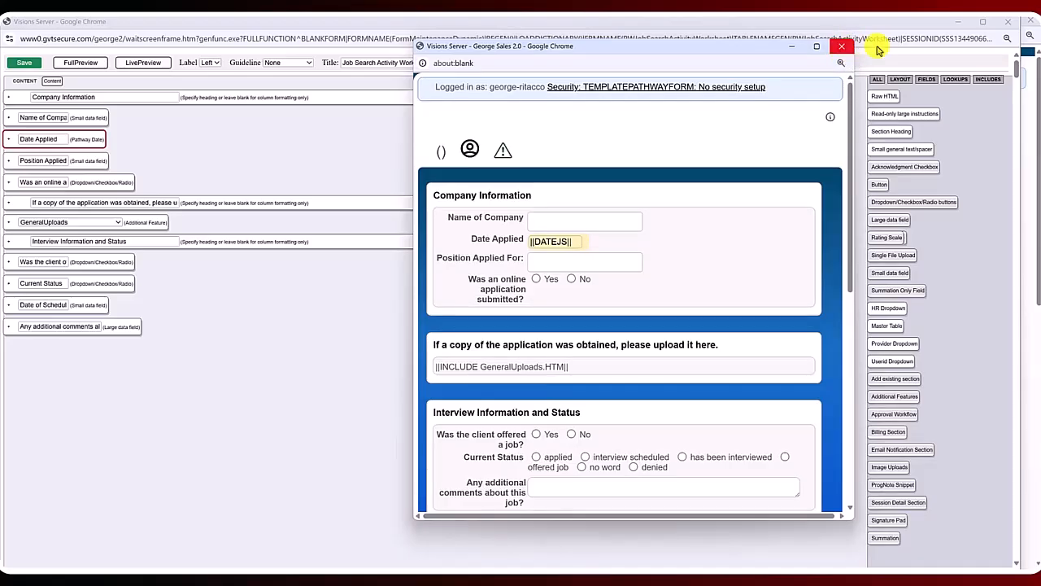
Arrange the designer and live preview side by side and add a large data field labelled "Tell me how you feel in length:" below the online application question.
left_click_drag(1022, 101, 470, 151)
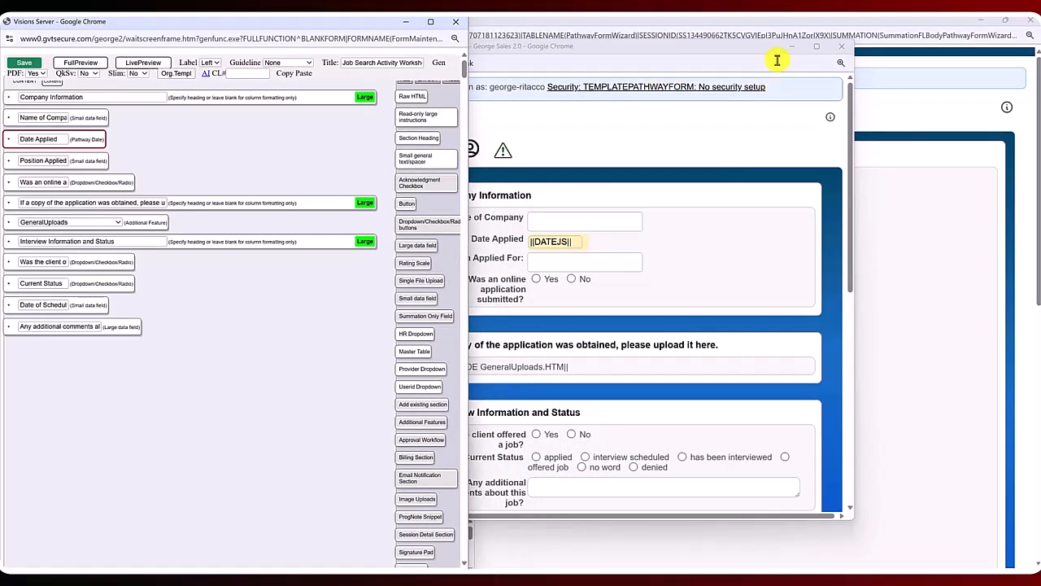
left_click_drag(763, 53, 868, 40)
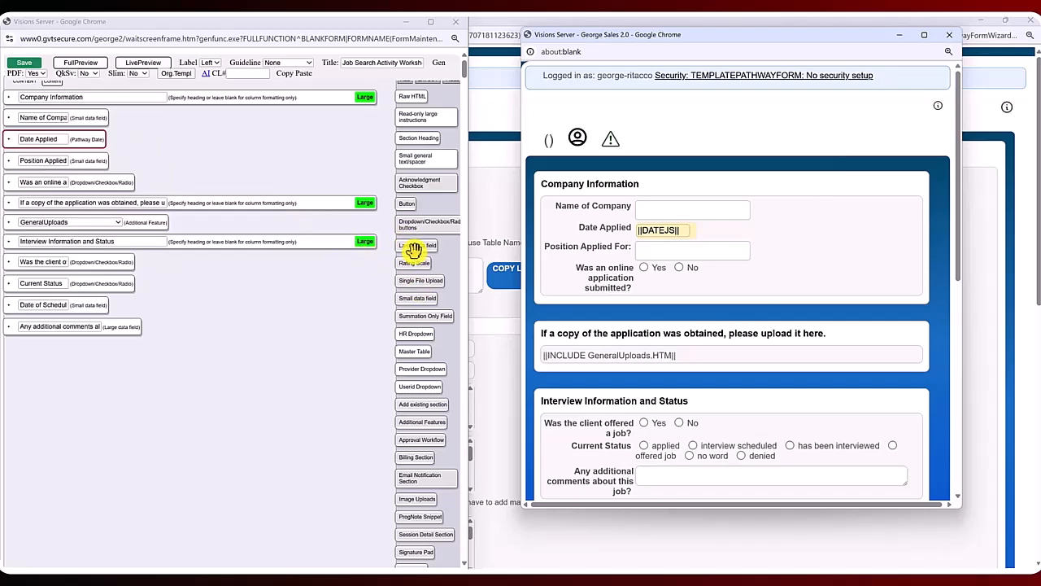
left_click_drag(414, 250, 47, 207)
triple_click(46, 205)
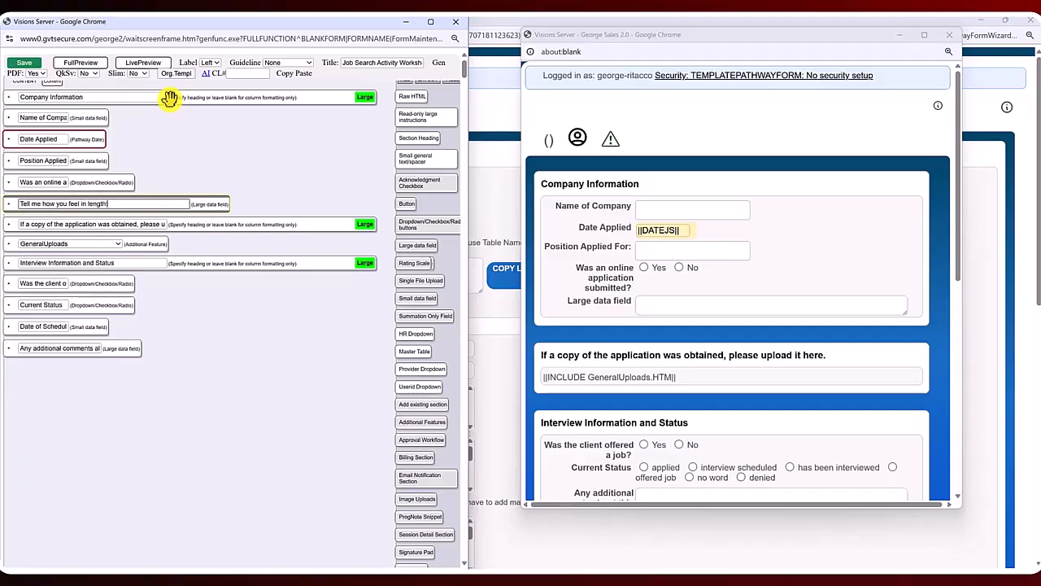
key("BackSpace")
left_click(290, 202)
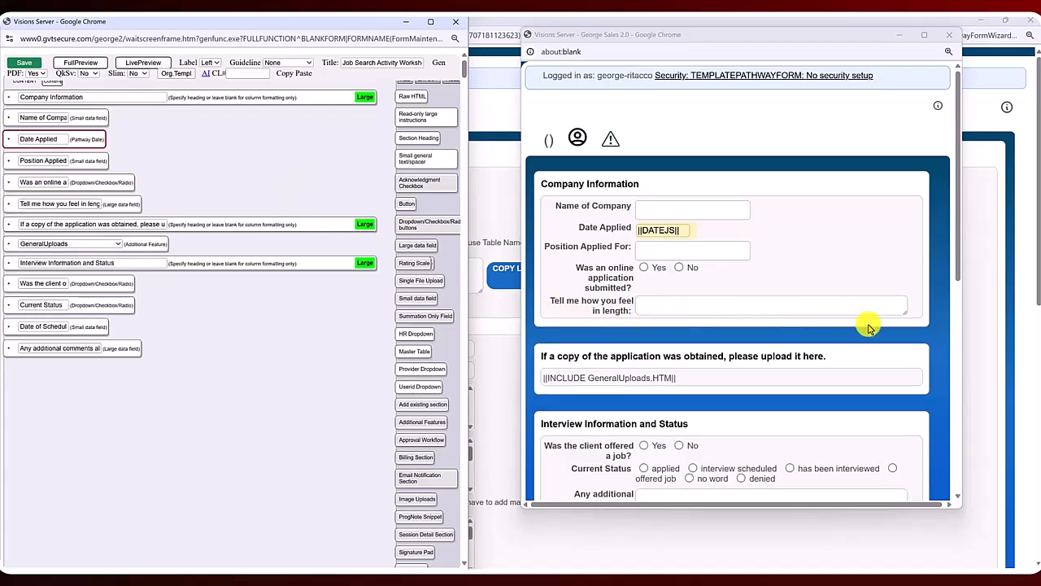
Enlarge the new field's answer box in the live preview, save the worksheet and close the preview.
left_click_drag(906, 319, 911, 344)
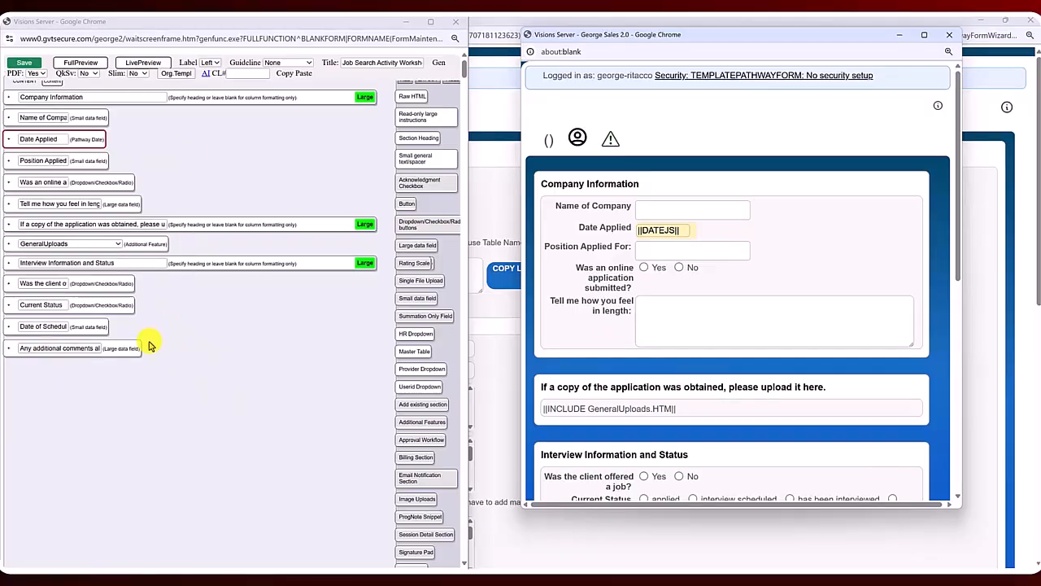
left_click(37, 63)
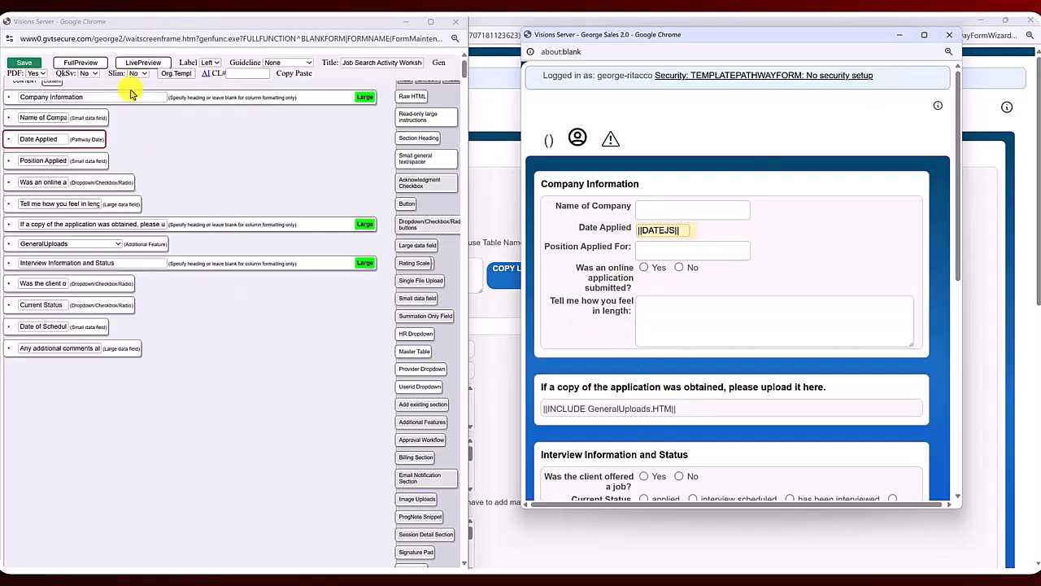
left_click(951, 35)
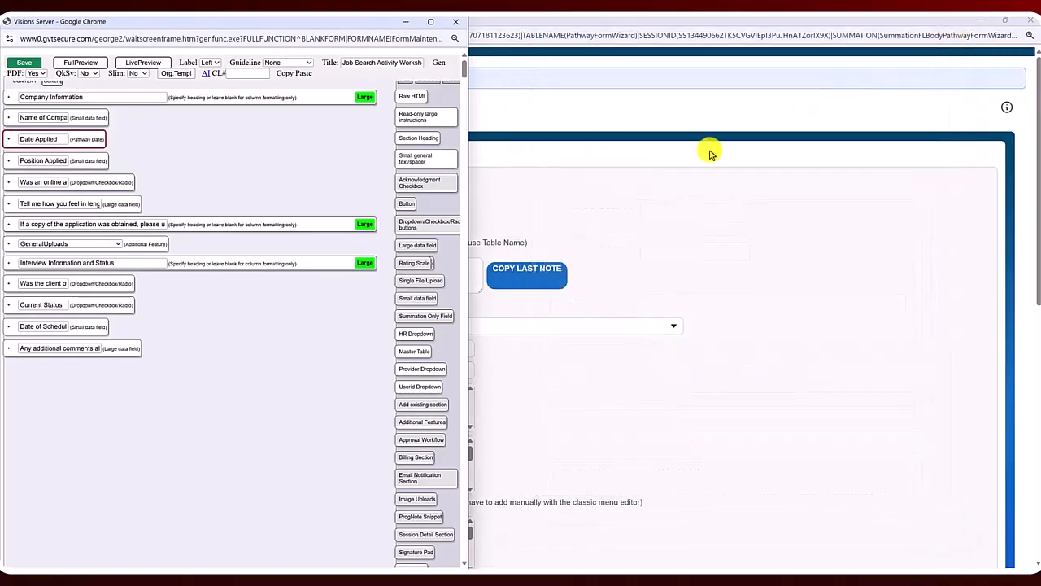
Open the full preview of the Job Search Activity Worksheet and examine its sections, applied date and file upload area.
left_click(75, 65)
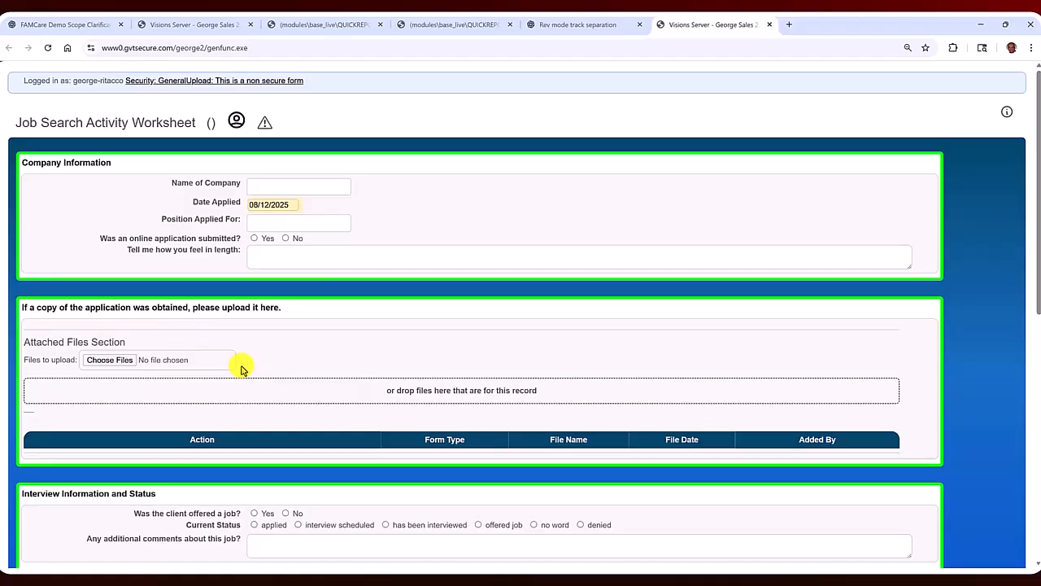
scroll(268, 366, "down", 3)
scroll(263, 388, "up", 1)
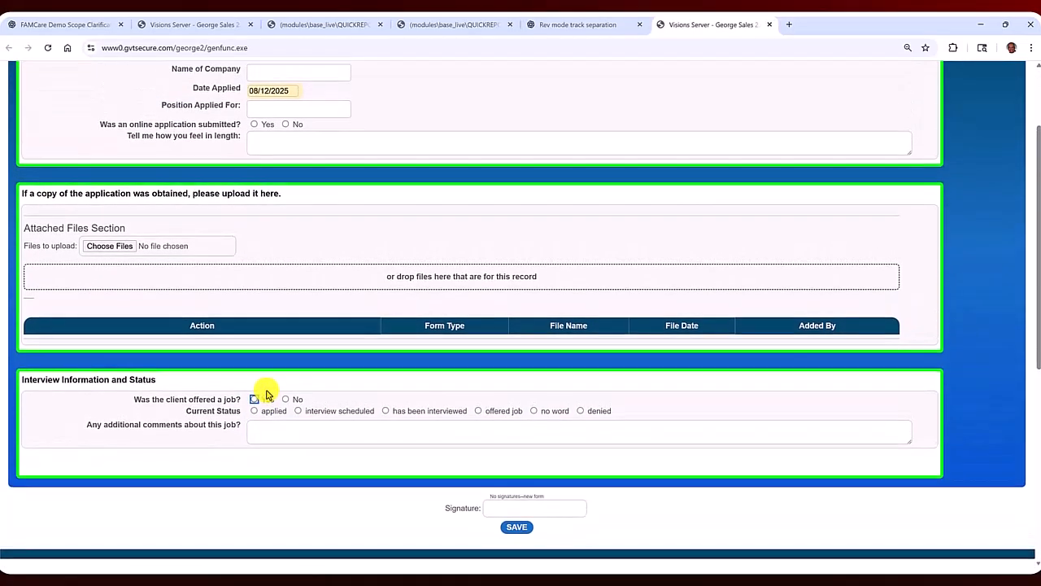
scroll(298, 435, "up", 2)
left_click(282, 203)
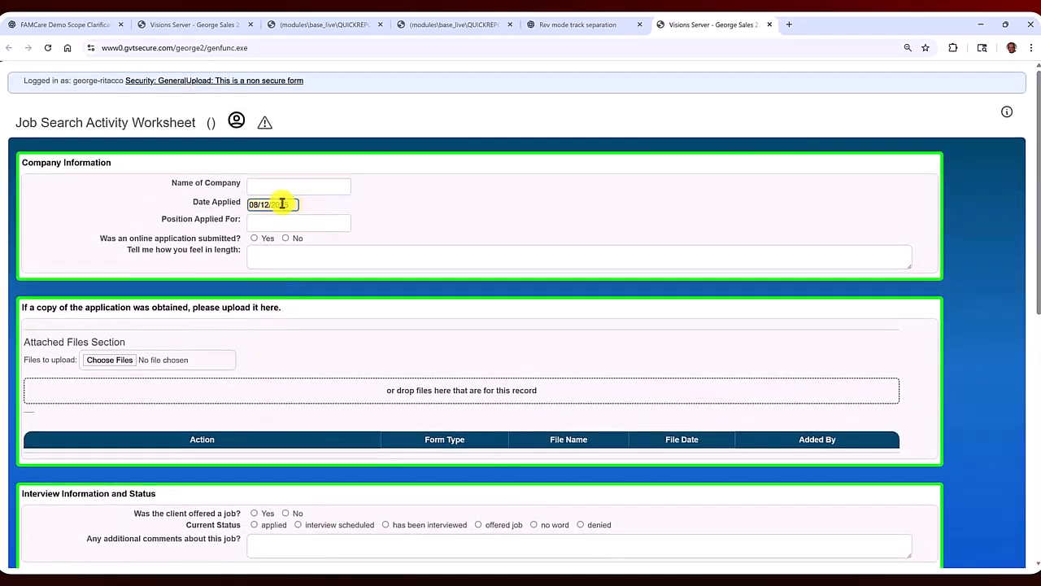
left_click(241, 365)
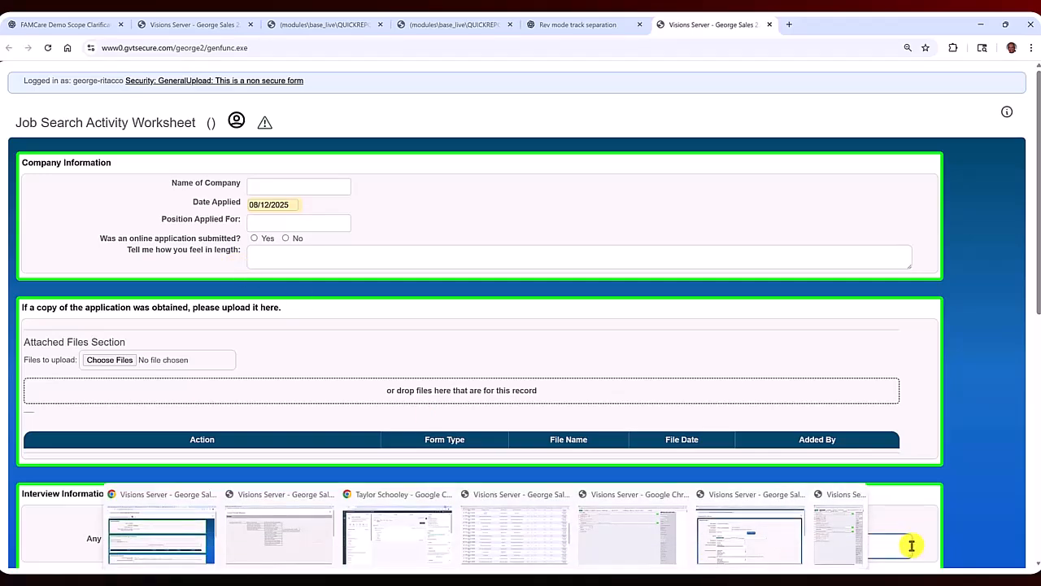
Return to the designer, try to delete the "Tell me how you feel in length:" field, and close the live preview and designer windows.
mouse_move(832, 548)
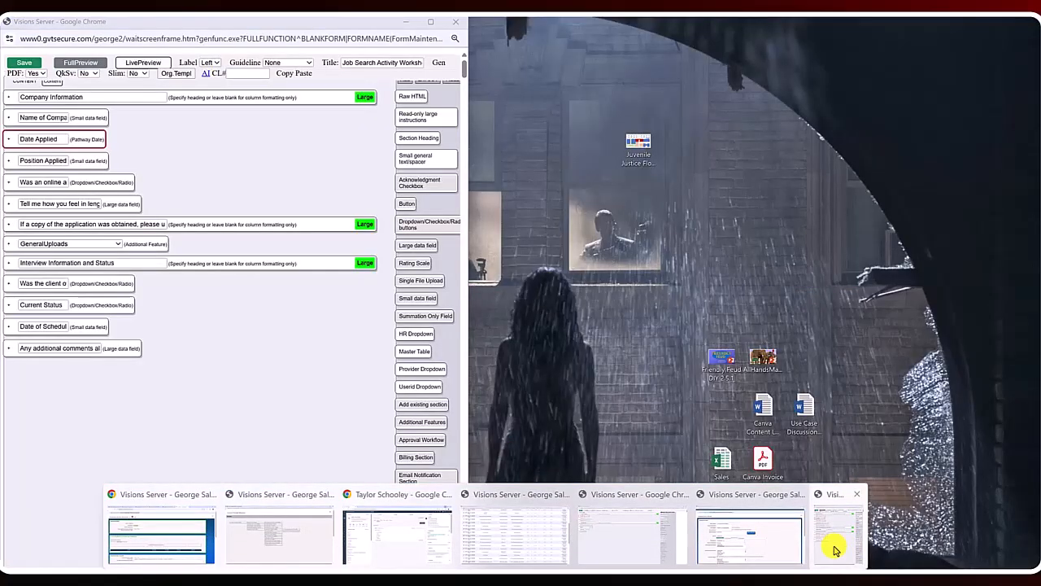
left_click(834, 551)
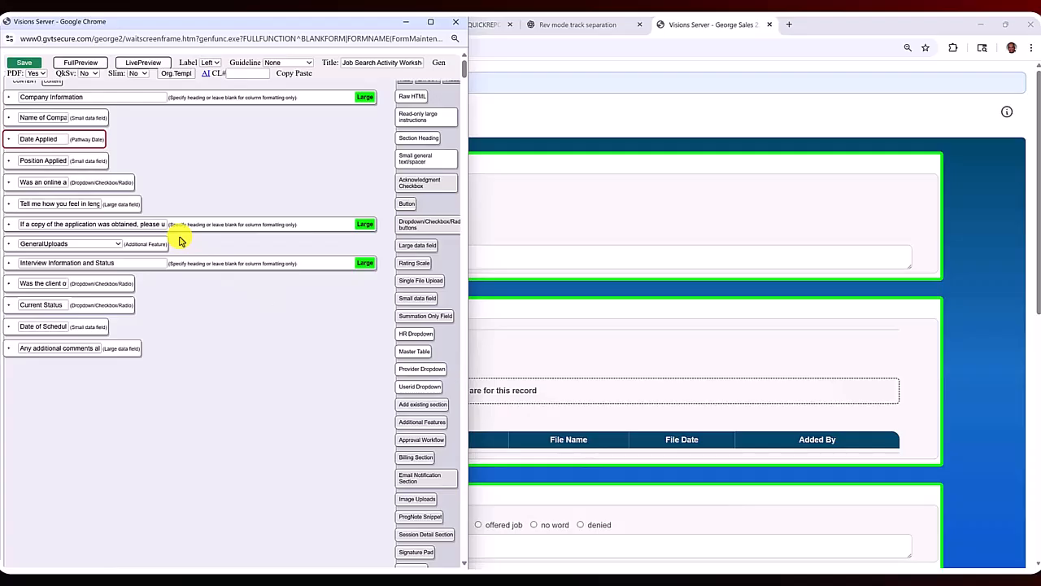
left_click(122, 207)
left_click(43, 475)
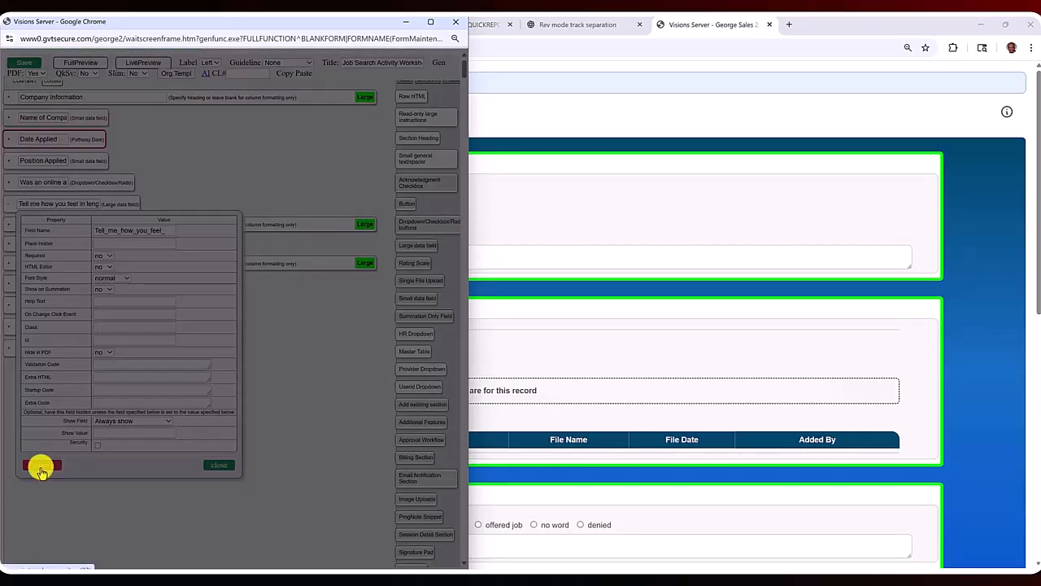
left_click(279, 105)
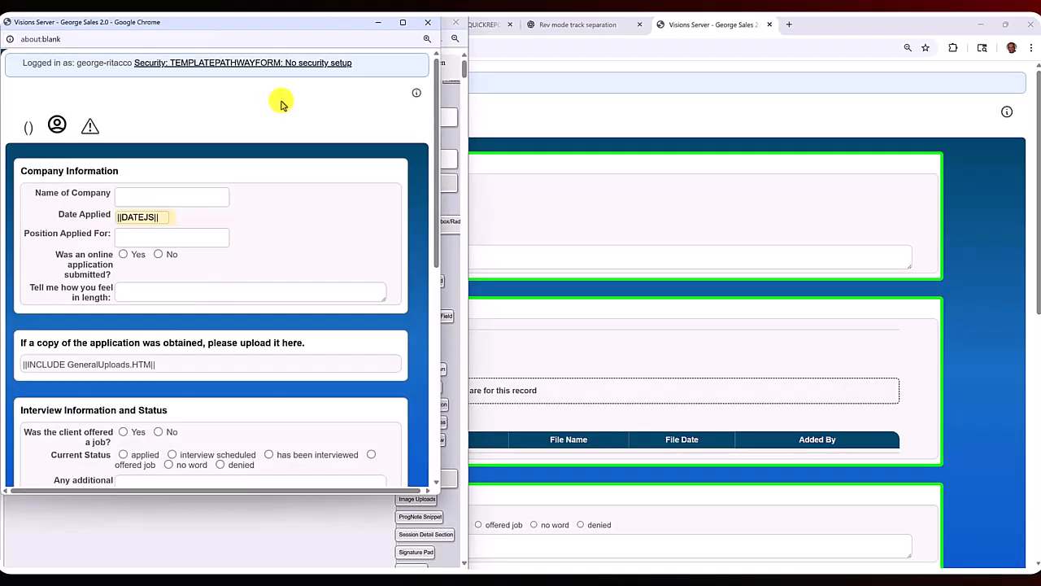
left_click(428, 22)
left_click(456, 22)
left_click(540, 253)
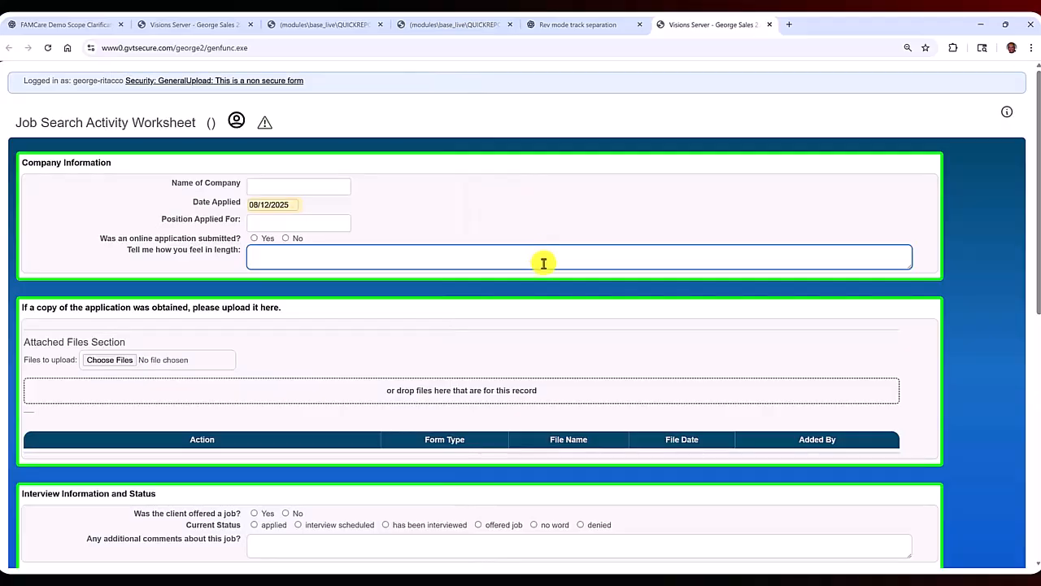